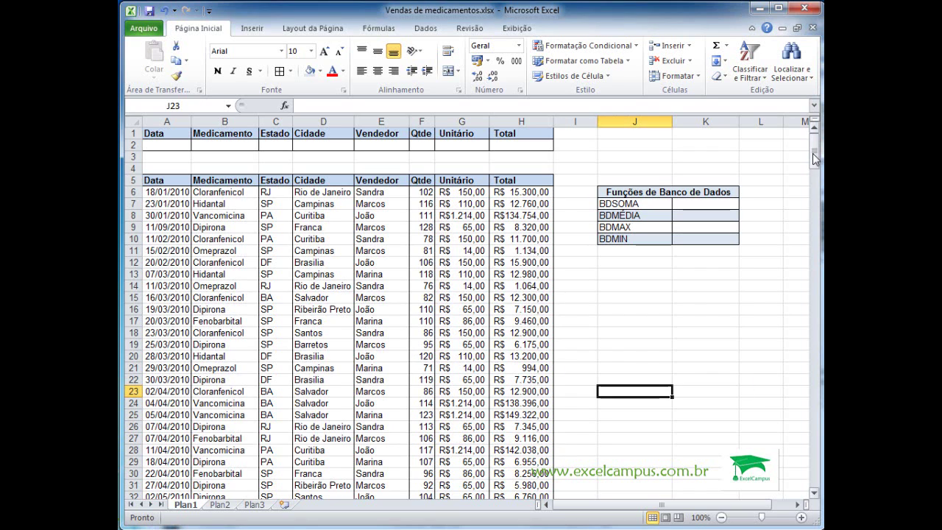
# Step: Examine the criteria block A1:H2, the sales table from row 5 and the result cell beside BDSOMA
pyautogui.moveTo(814, 155)
pyautogui.mouseDown()
pyautogui.moveTo(816, 473)
pyautogui.moveTo(815, 136)
pyautogui.mouseUp()
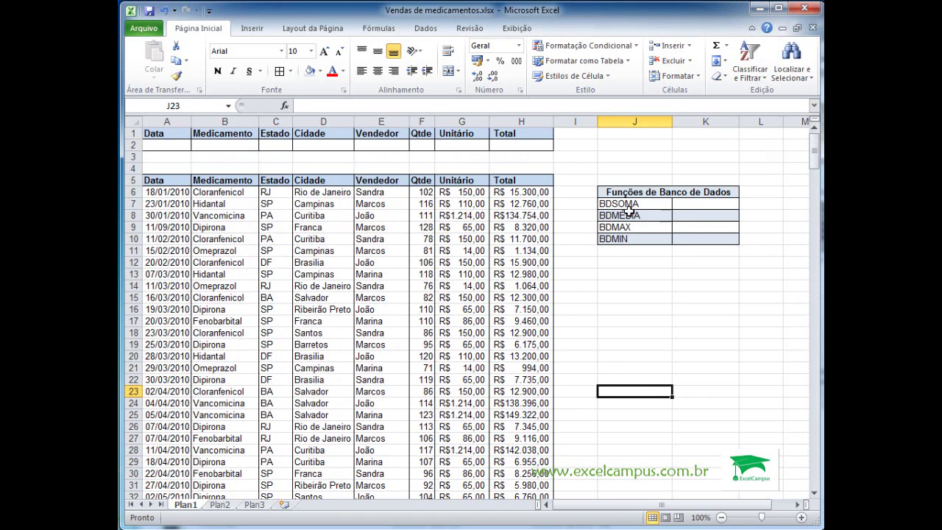
pyautogui.click(700, 205)
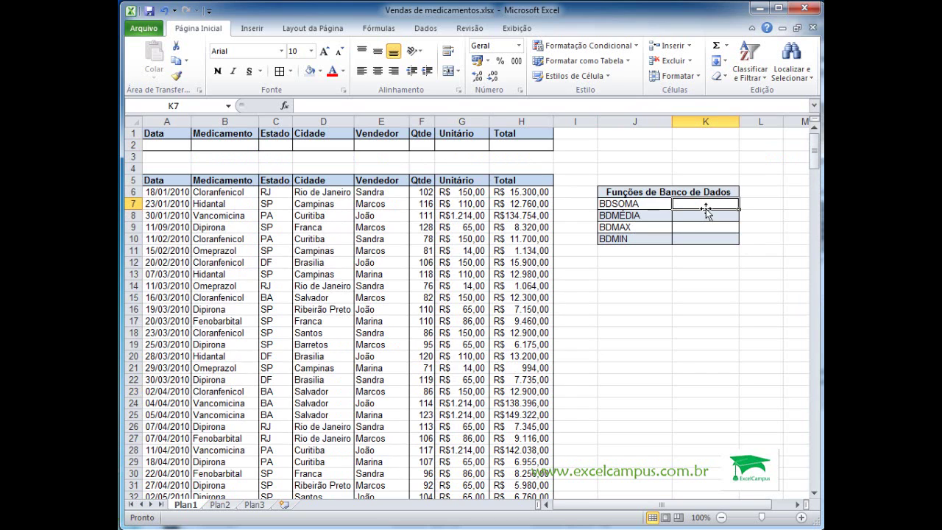
pyautogui.moveTo(175, 132); pyautogui.dragTo(512, 151)
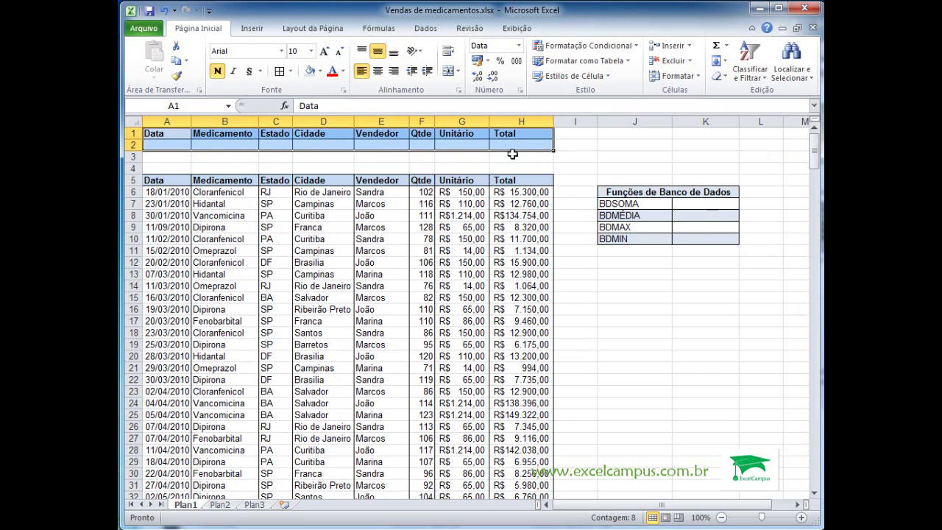
pyautogui.click(598, 168)
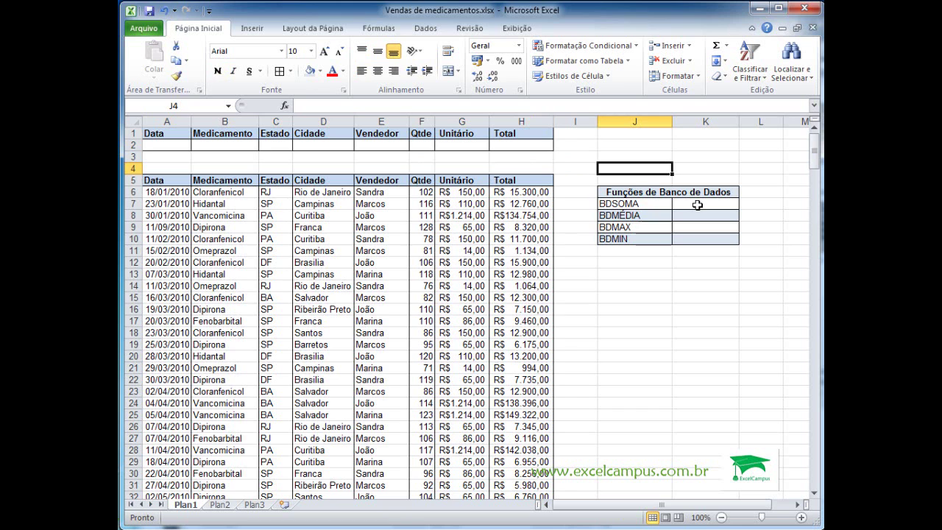
pyautogui.moveTo(170, 180); pyautogui.dragTo(519, 426)
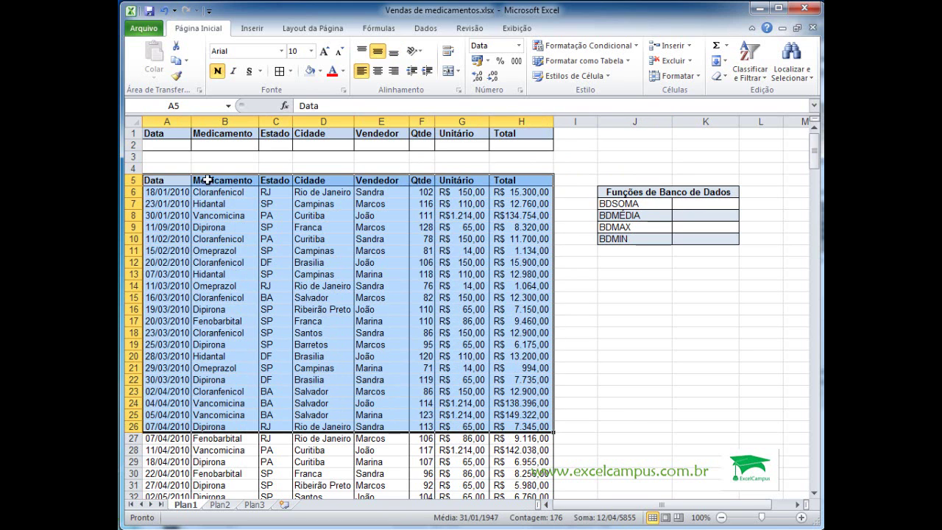
pyautogui.moveTo(170, 132); pyautogui.dragTo(527, 145)
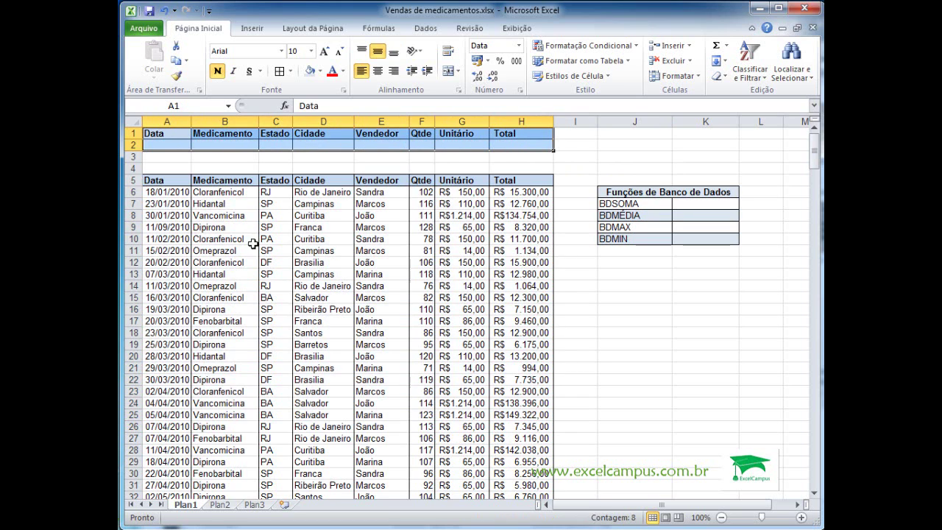
pyautogui.click(702, 204)
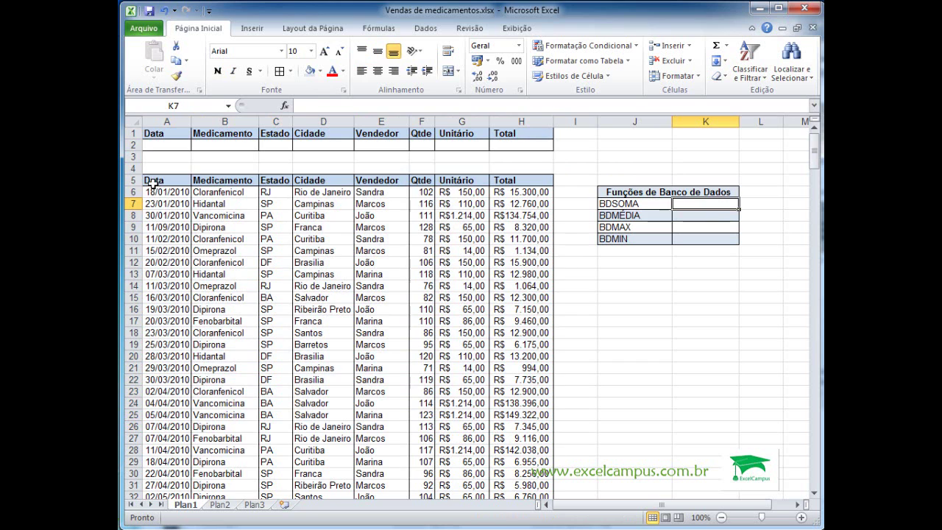
pyautogui.moveTo(151, 182); pyautogui.dragTo(522, 262)
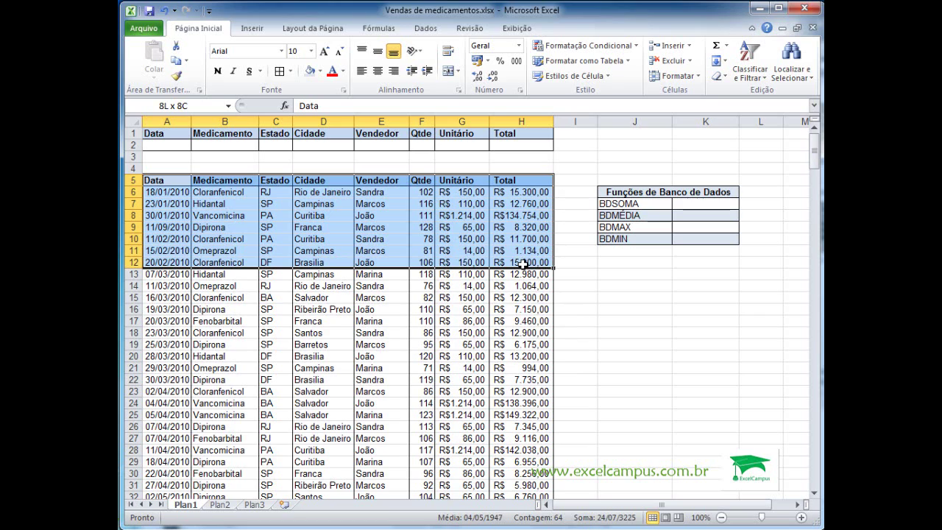
pyautogui.moveTo(523, 263)
pyautogui.mouseDown()
pyautogui.moveTo(526, 496)
pyautogui.moveTo(533, 262)
pyautogui.mouseUp()
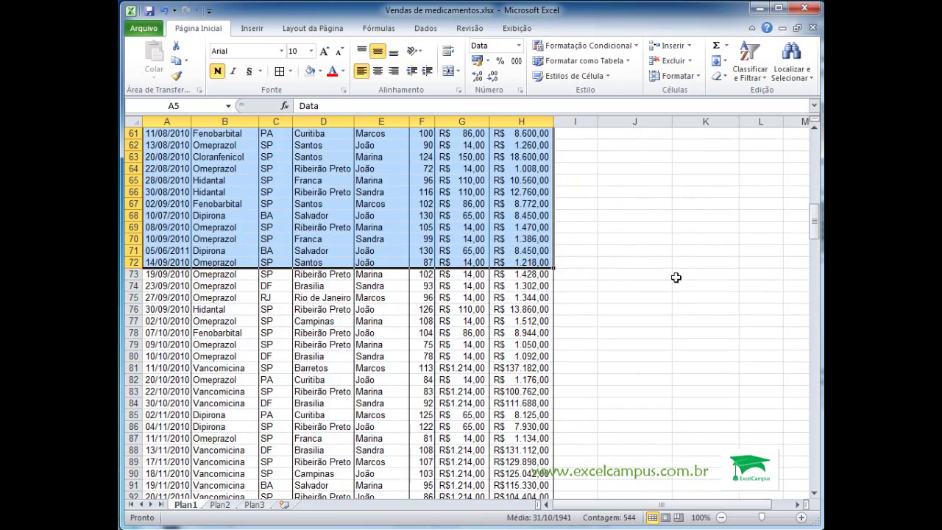
pyautogui.moveTo(813, 230); pyautogui.dragTo(815, 134)
pyautogui.click(705, 334)
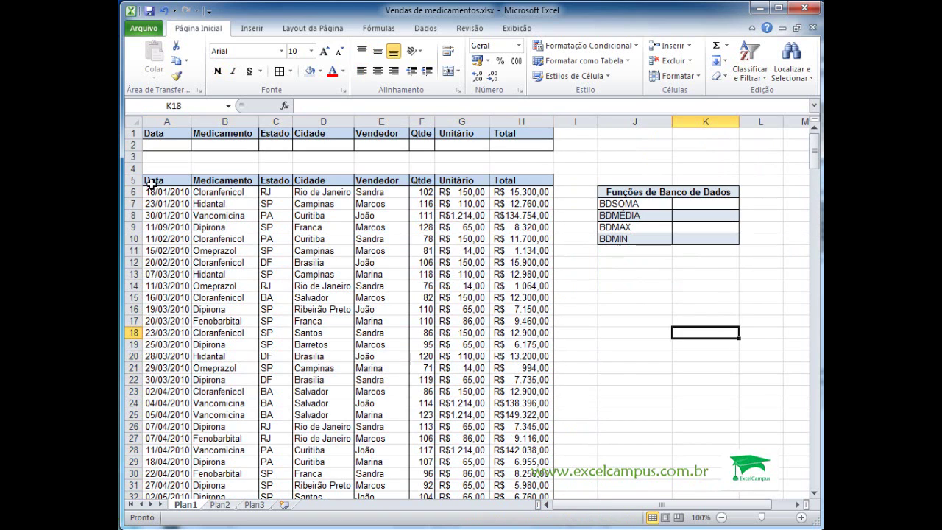
# Step: Name the whole sales table, from the row 5 headers down to row 302 across columns A to H, "medicamentos"
pyautogui.moveTo(150, 182); pyautogui.dragTo(515, 181)
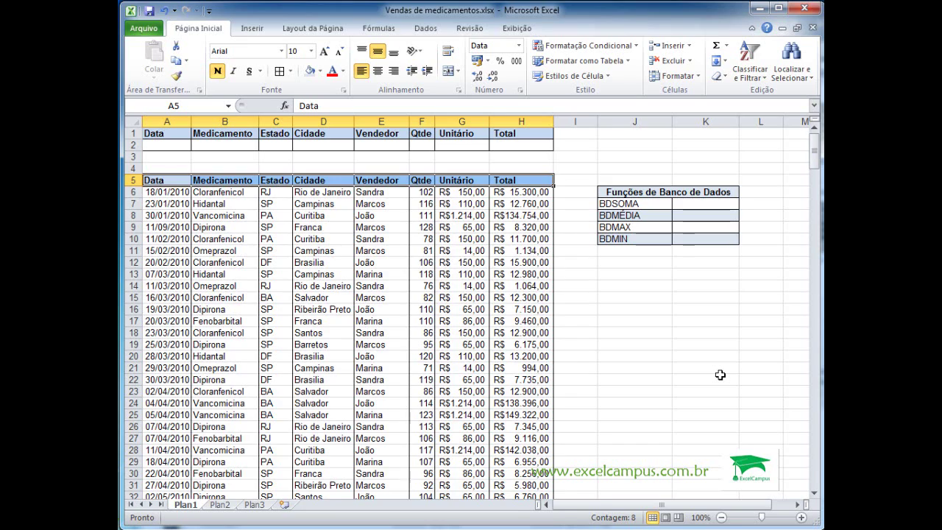
pyautogui.hotkey('ctrl', 'shift', 'Down')
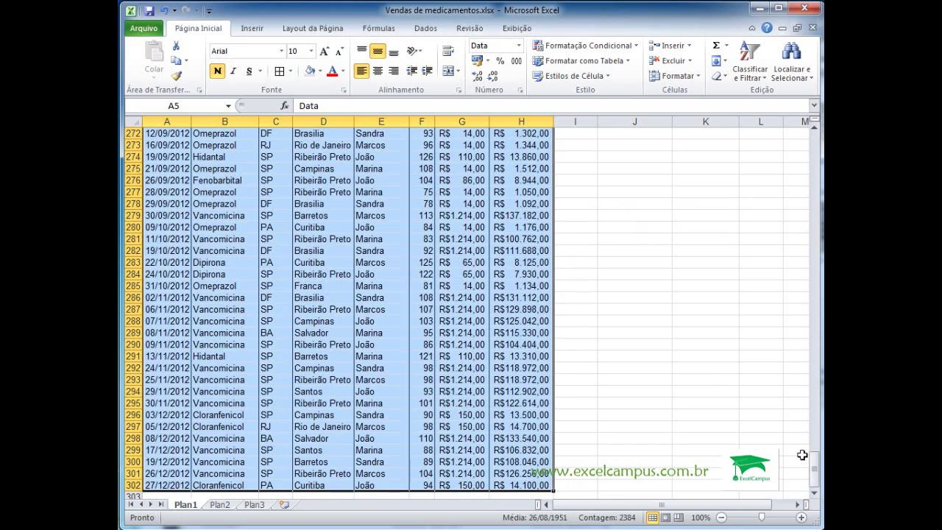
pyautogui.moveTo(813, 476); pyautogui.dragTo(797, 150)
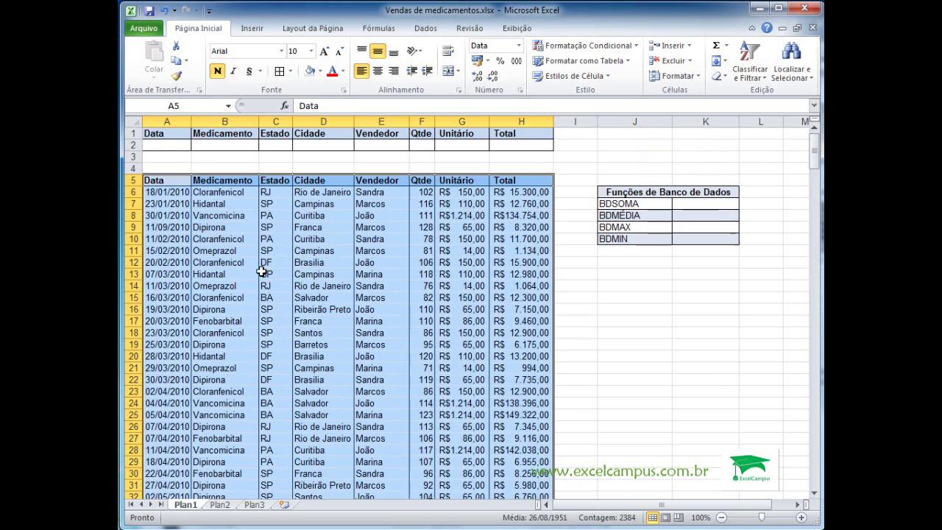
pyautogui.click(197, 110)
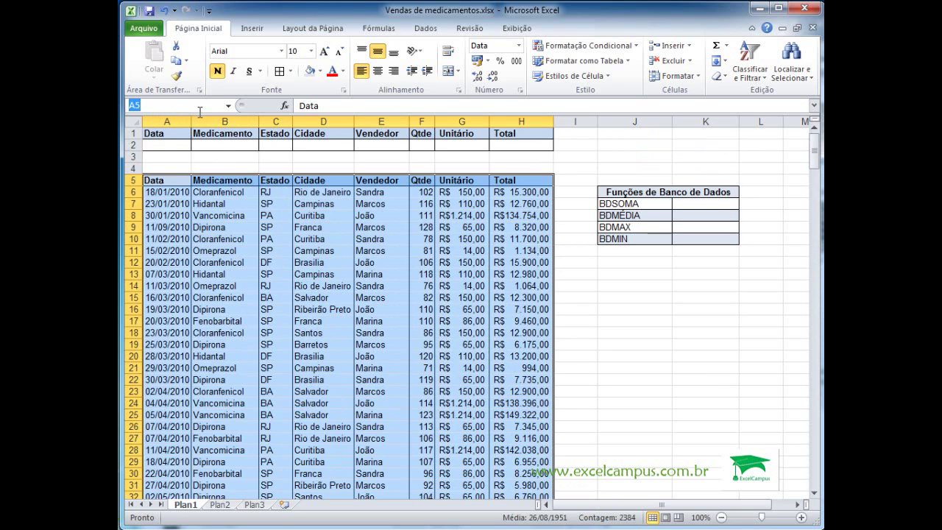
pyautogui.write('mEdicamen')
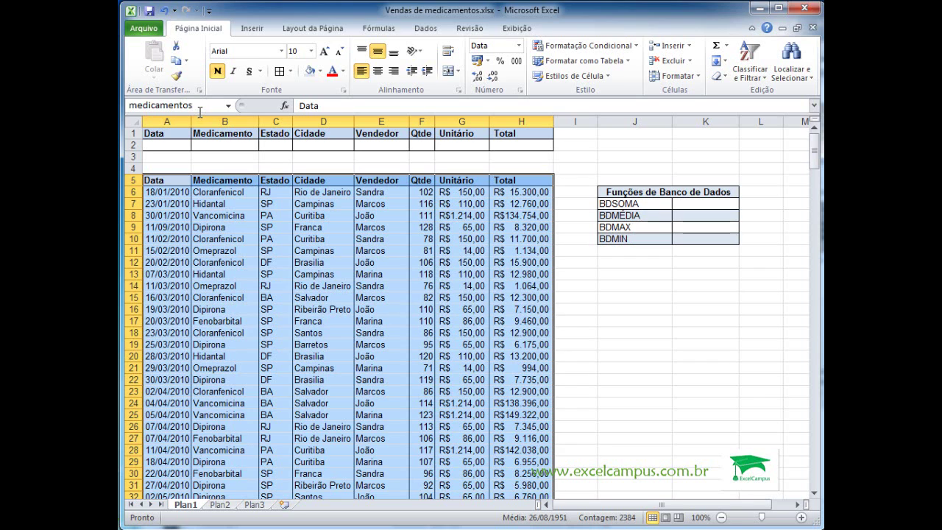
pyautogui.write('tos')
pyautogui.press('Return')
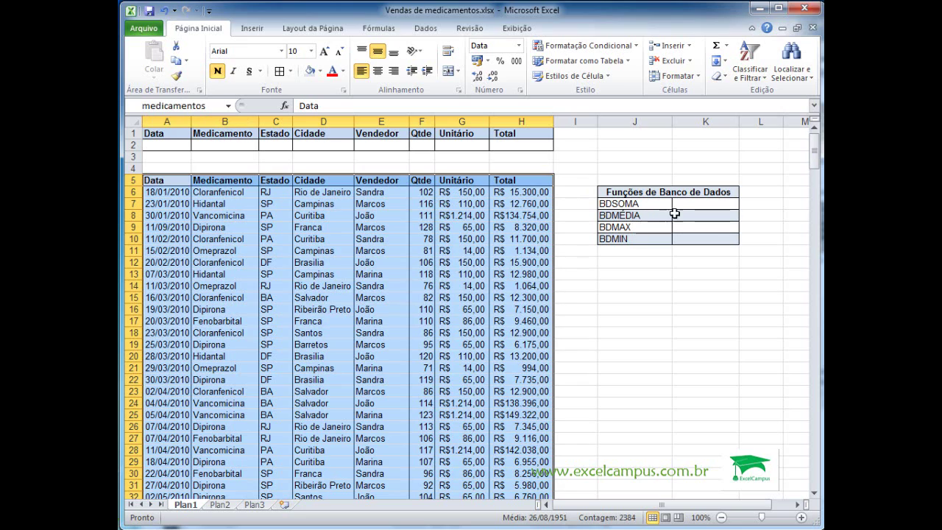
pyautogui.click(216, 192)
pyautogui.moveTo(152, 182); pyautogui.dragTo(511, 516)
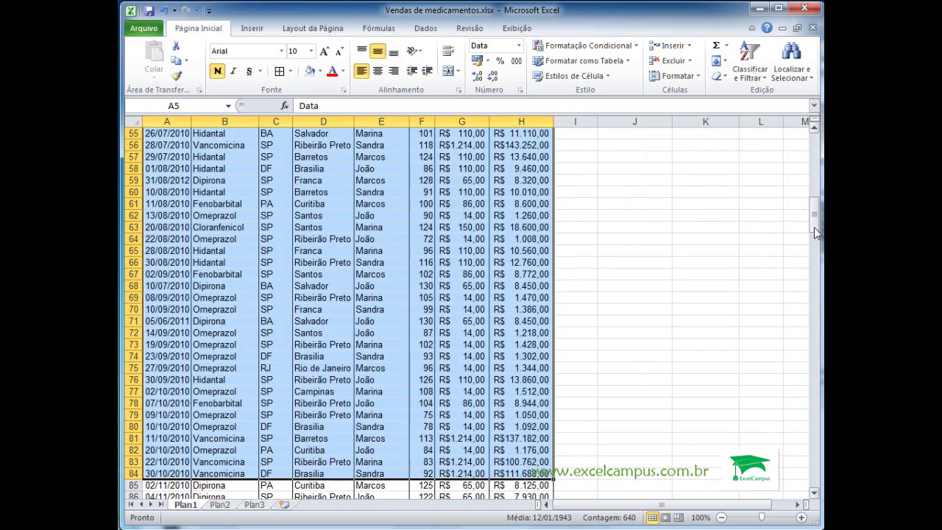
pyautogui.moveTo(814, 226); pyautogui.dragTo(815, 142)
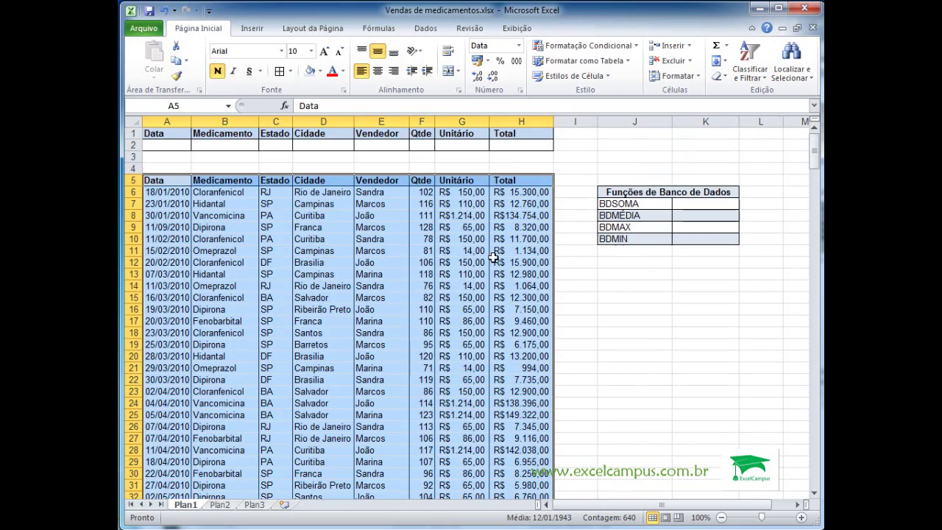
pyautogui.click(149, 180)
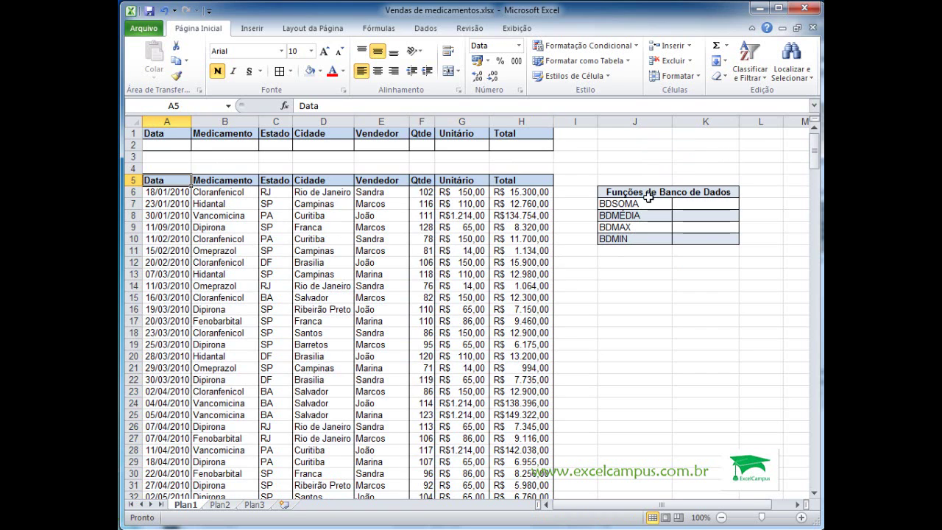
# Step: Start a BDSOMA formula in K7 with the named range medicamentos as its database argument
pyautogui.click(689, 202)
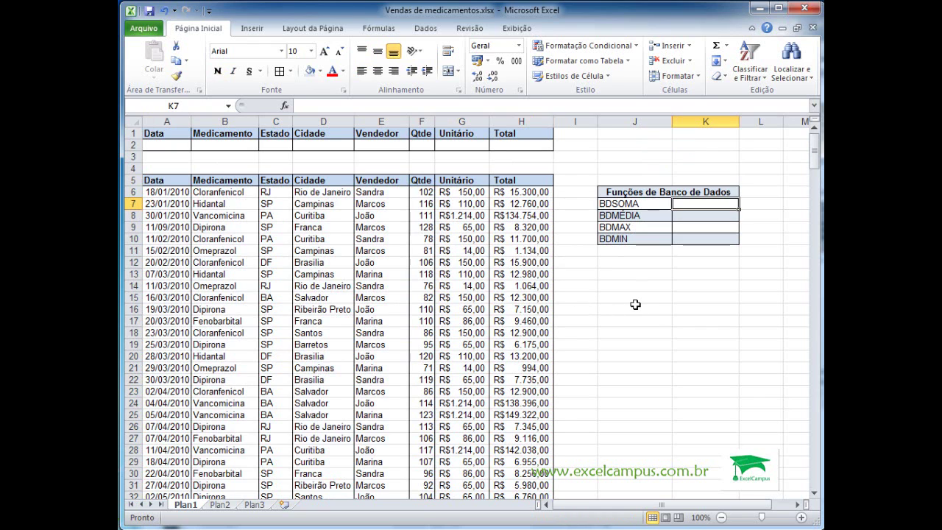
pyautogui.write('=bds')
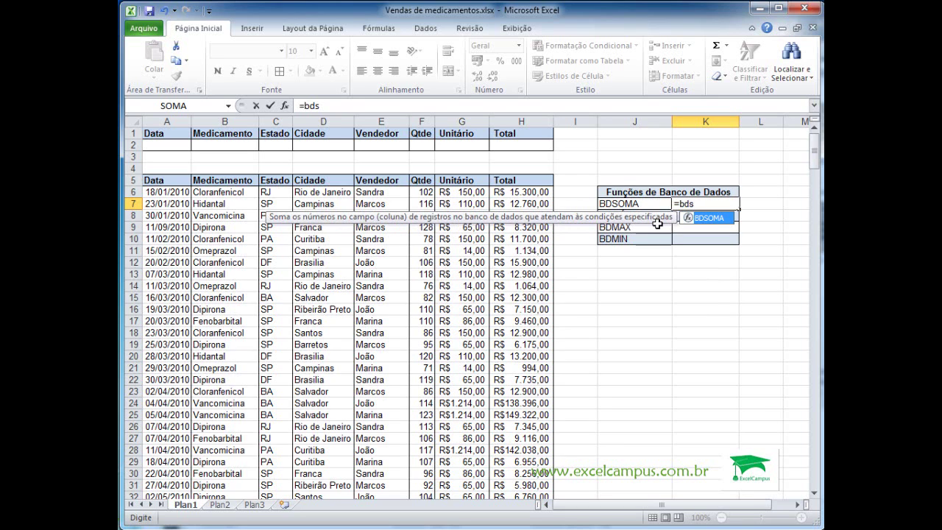
pyautogui.press('Tab')
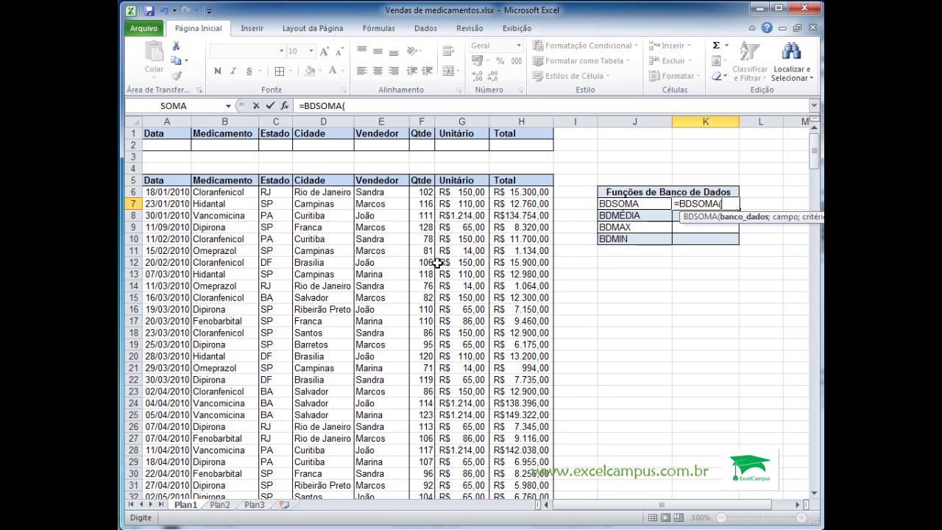
pyautogui.write('me')
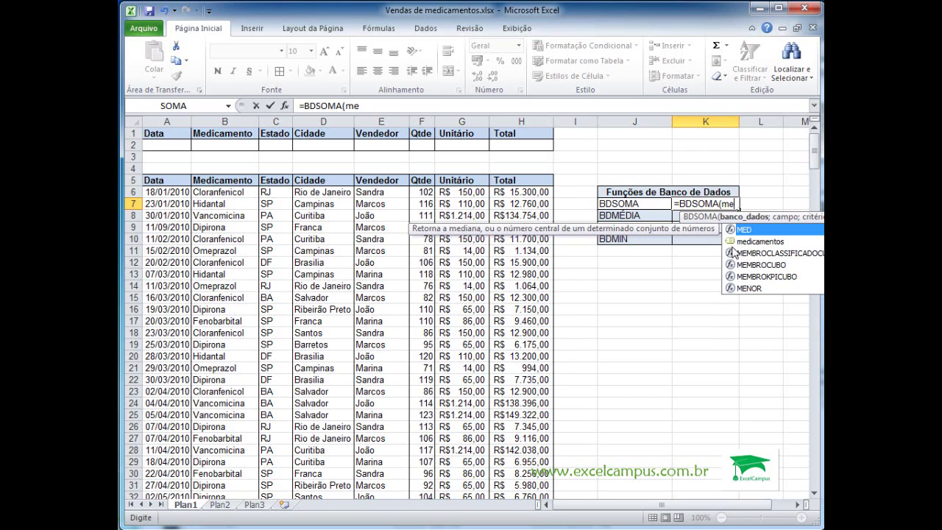
pyautogui.click(761, 247)
pyautogui.doubleClick(760, 247)
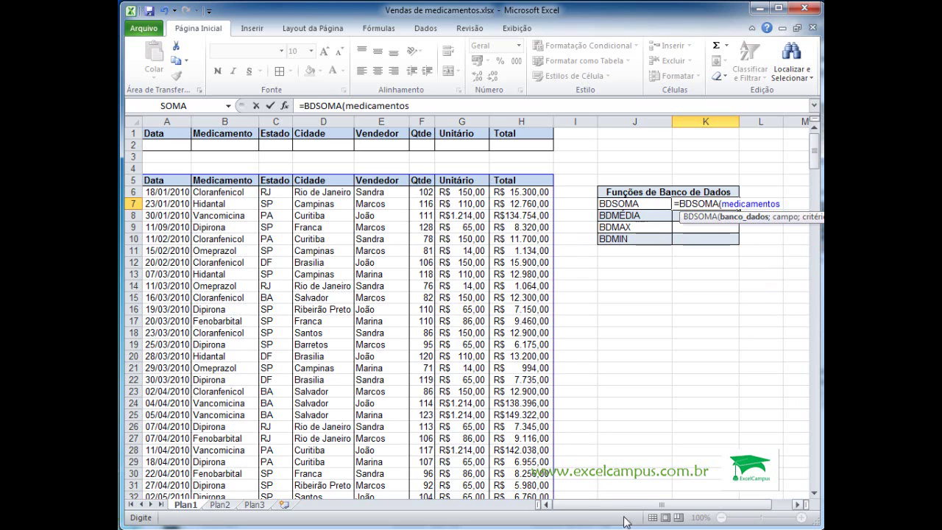
# Step: Complete the K7 formula with the Total header H5 as field and A1:H2 as criteria: =BDSOMA(medicamentos;H5;A1:H2)
pyautogui.moveTo(663, 506); pyautogui.dragTo(682, 507)
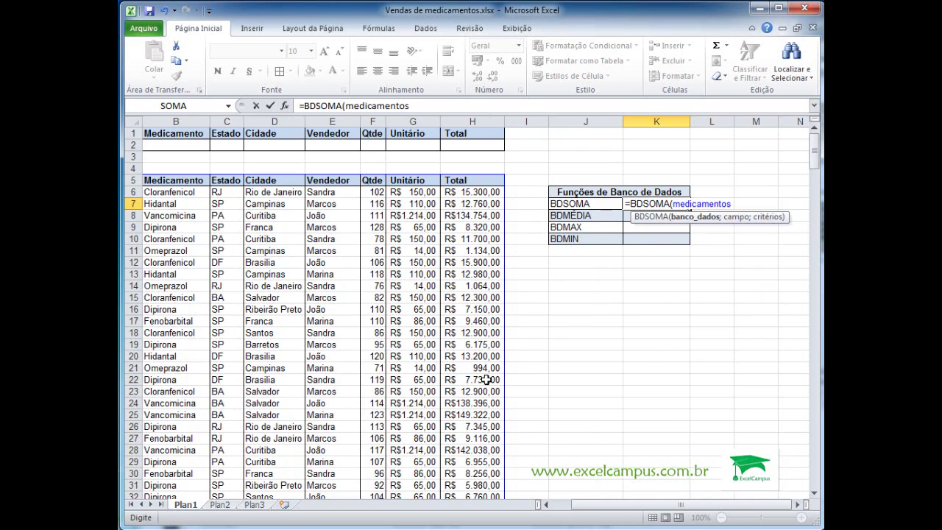
pyautogui.write(';')
pyautogui.click(466, 182)
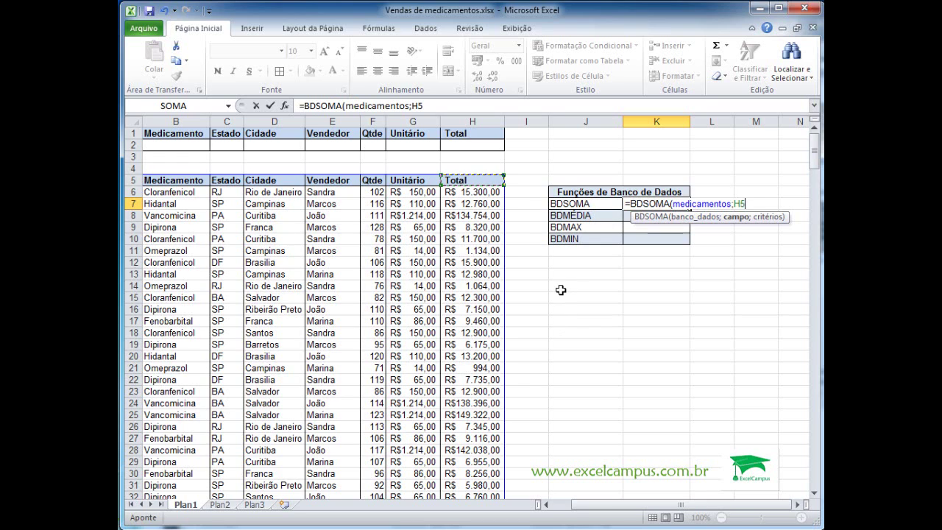
pyautogui.write(';')
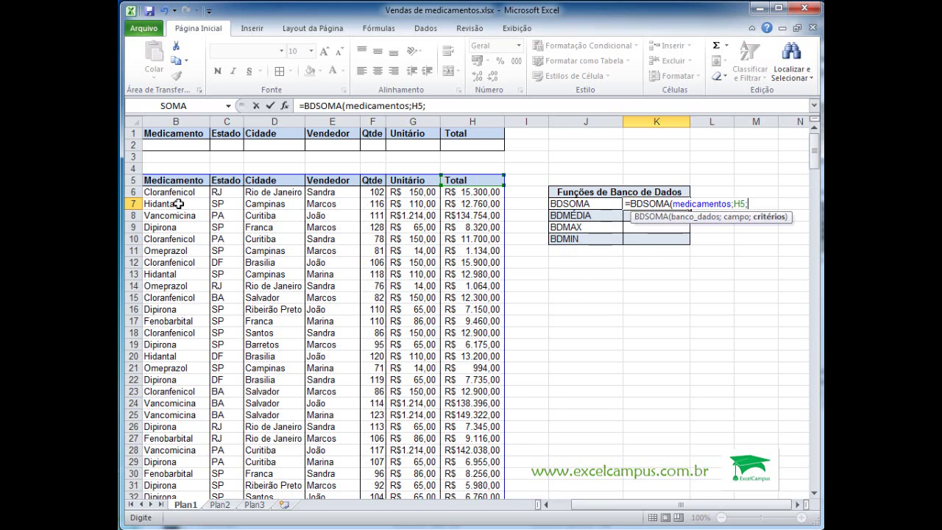
pyautogui.click(545, 504)
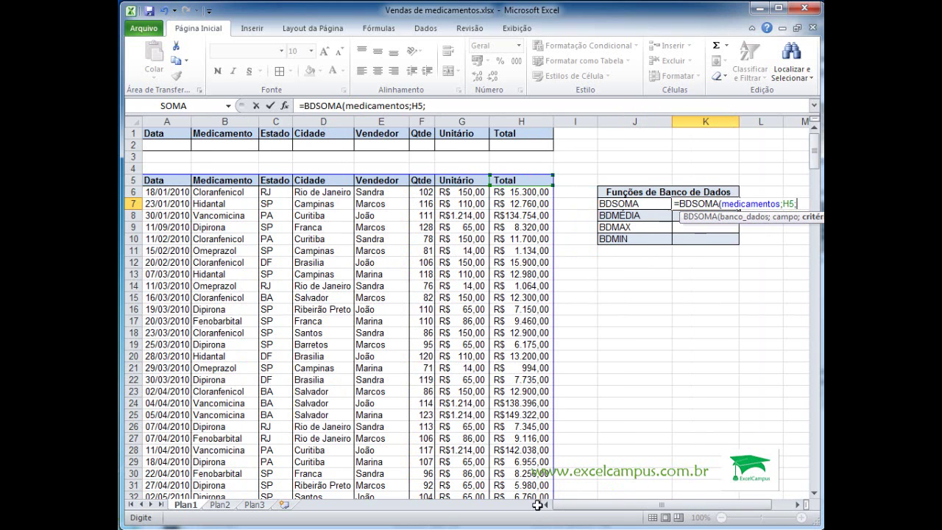
pyautogui.moveTo(162, 136); pyautogui.dragTo(549, 145)
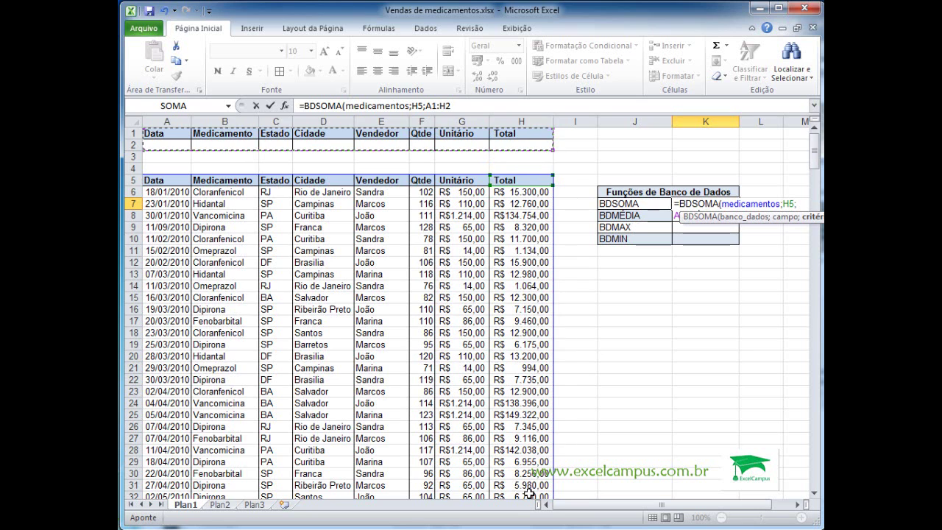
pyautogui.moveTo(721, 505); pyautogui.dragTo(740, 504)
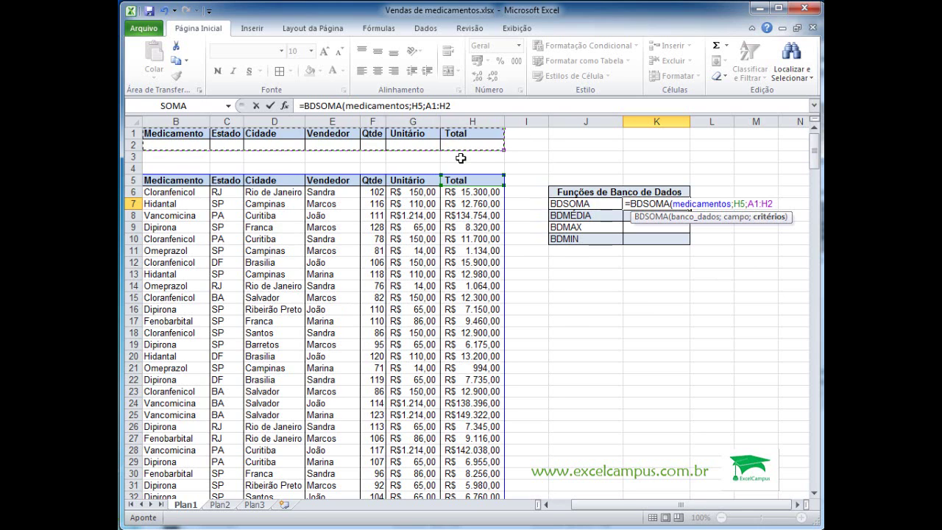
pyautogui.write(')')
pyautogui.press('Return')
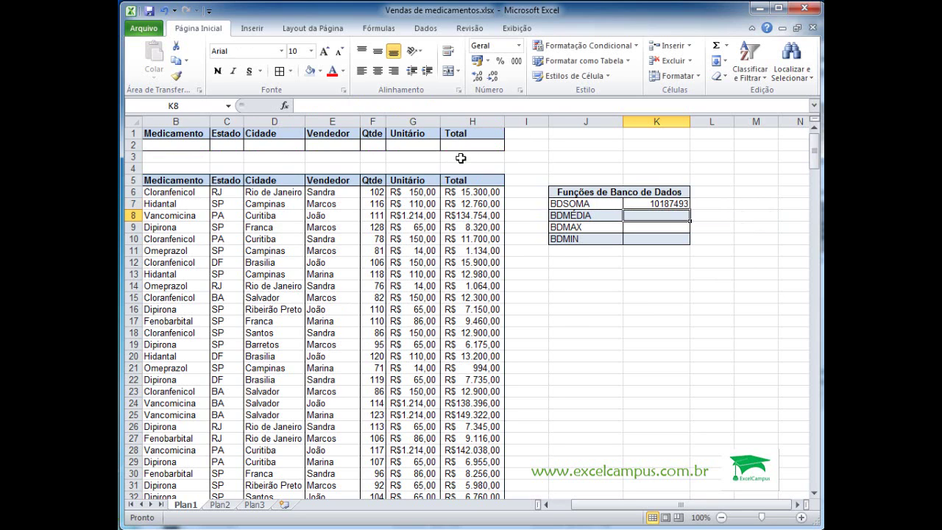
# Step: Enter the seller name from the table's first record as the Vendedor criterion in E2
pyautogui.click(655, 204)
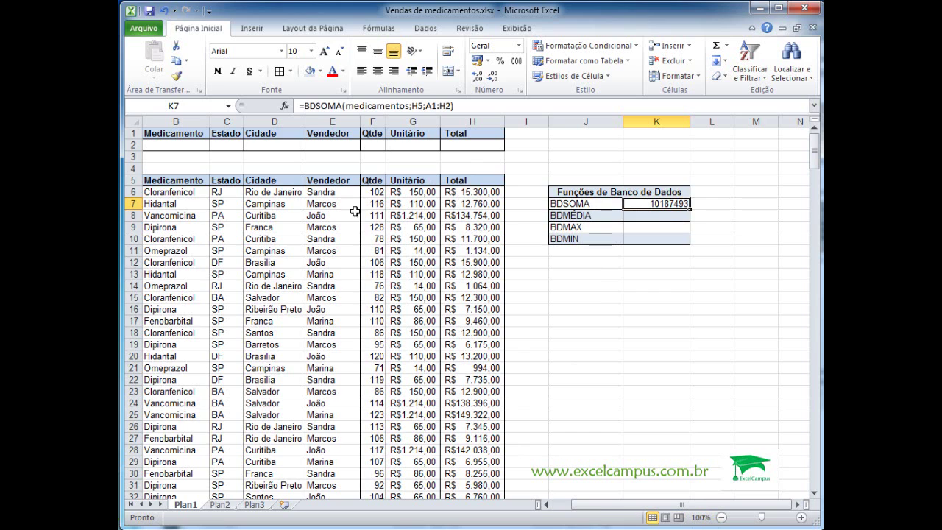
pyautogui.click(323, 145)
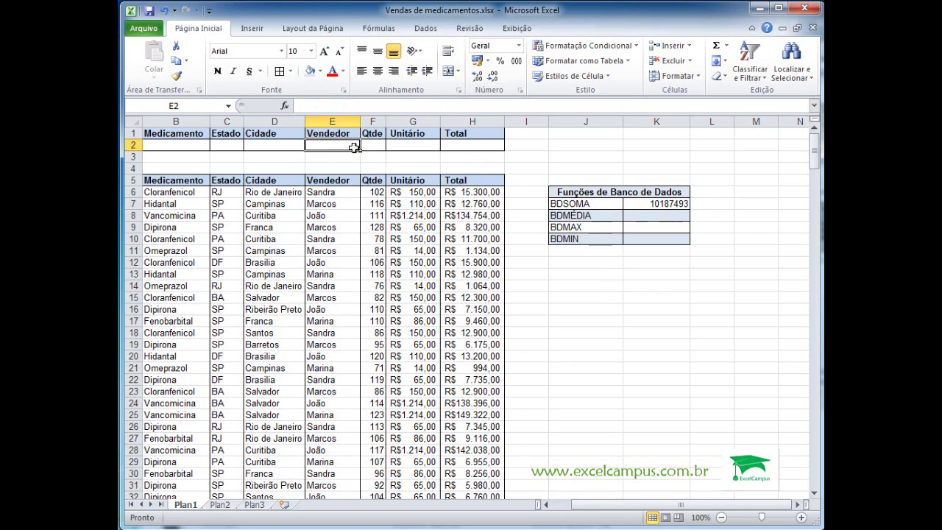
pyautogui.write('Sand')
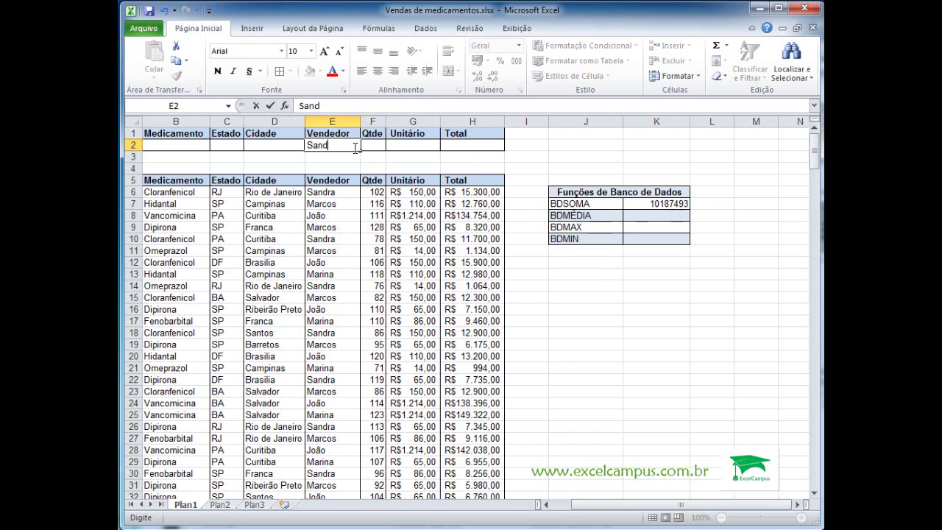
pyautogui.write('ra')
pyautogui.press('Return')
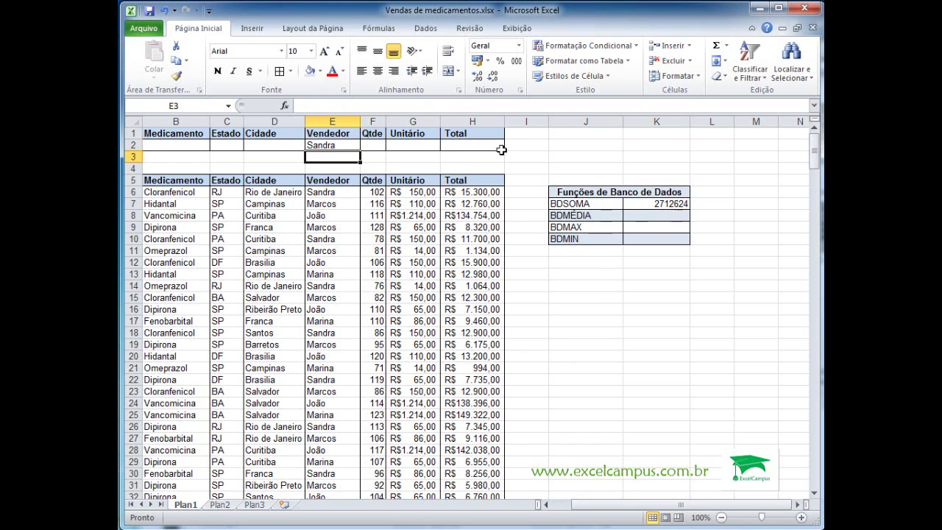
# Step: Format the result cells K7:K10 as currency (Moeda) and widen column K to fit the amounts
pyautogui.click(664, 205)
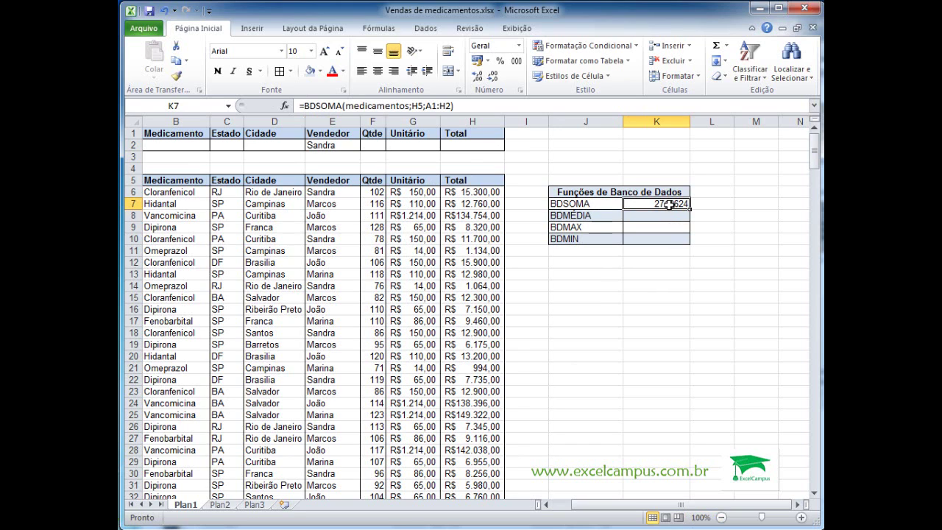
pyautogui.moveTo(668, 205); pyautogui.dragTo(667, 240)
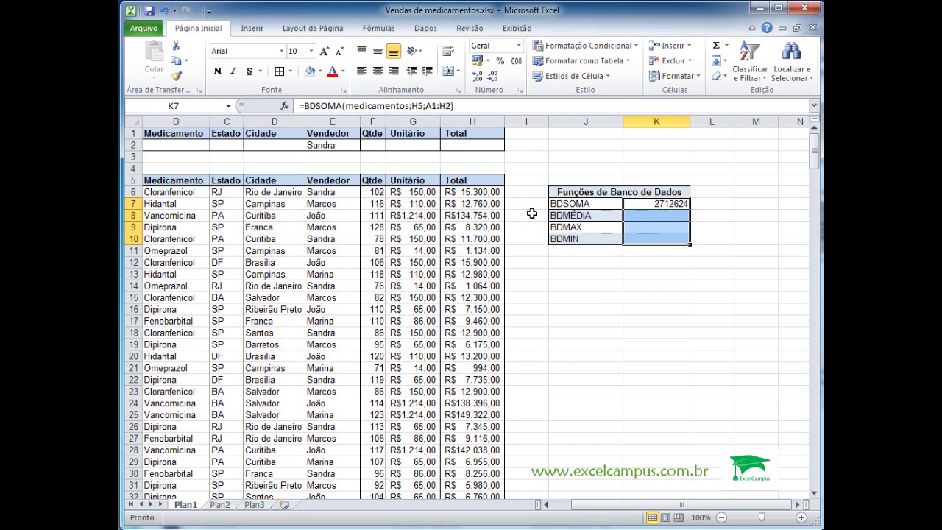
pyautogui.click(519, 47)
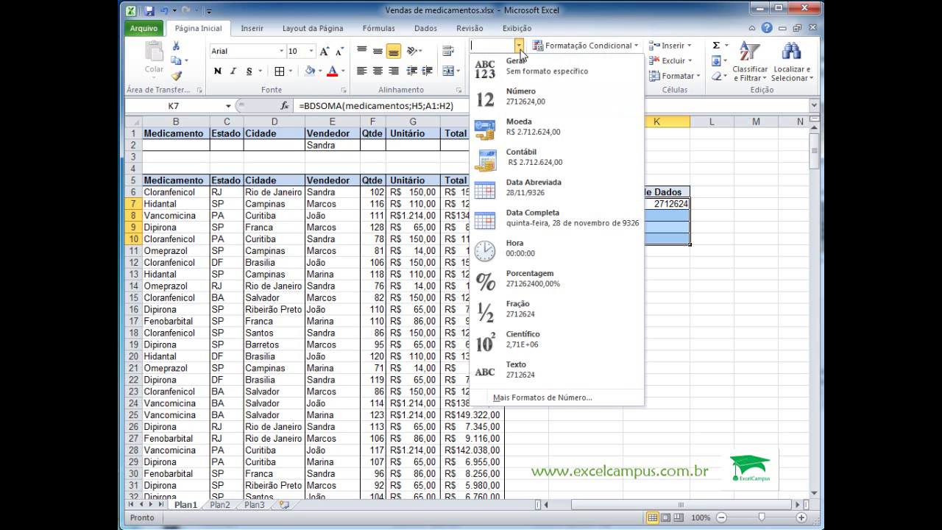
pyautogui.click(528, 131)
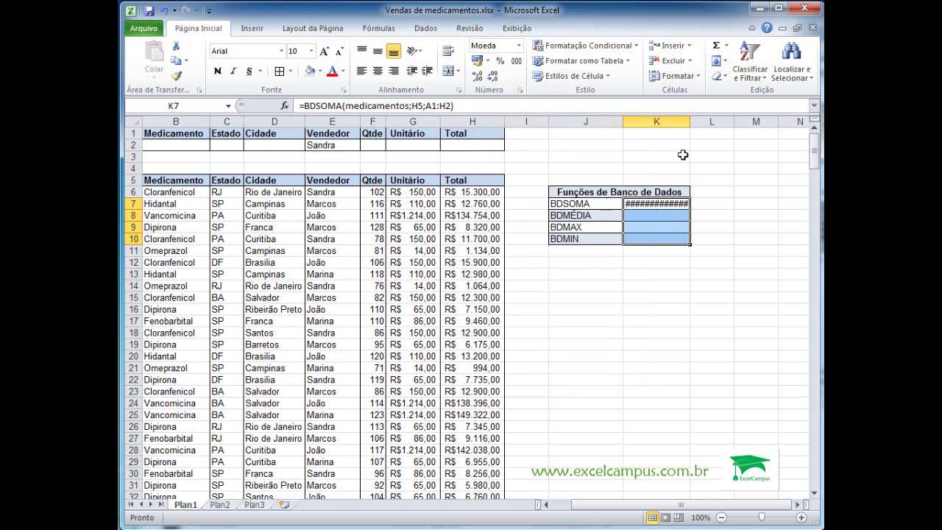
pyautogui.moveTo(639, 208)
pyautogui.doubleClick(690, 124)
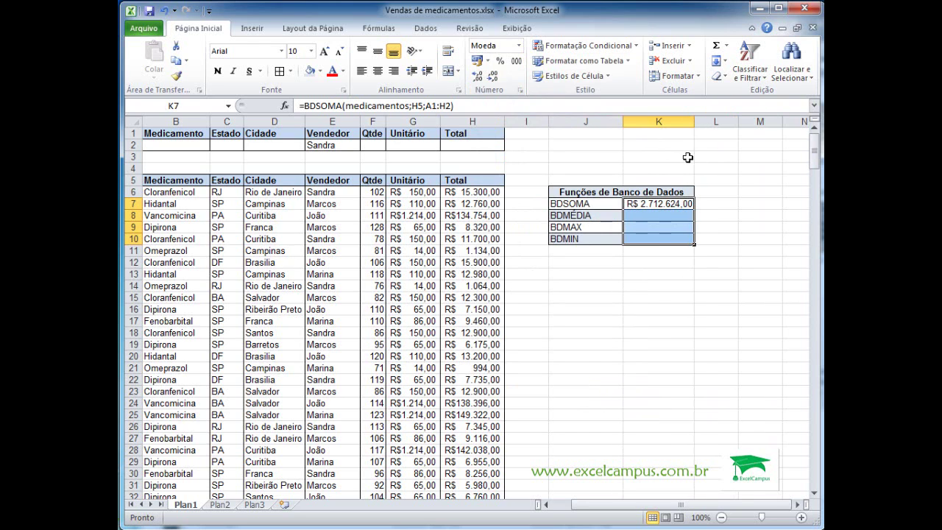
pyautogui.moveTo(695, 125); pyautogui.dragTo(706, 124)
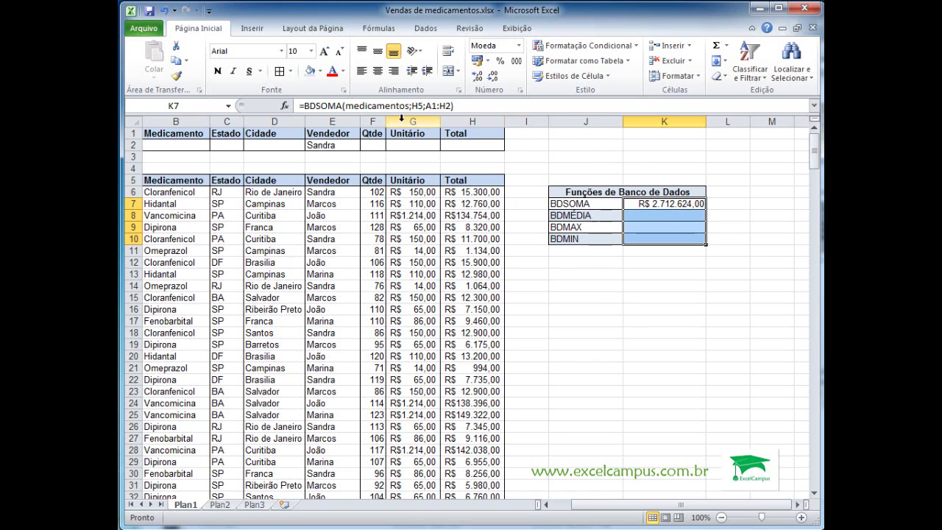
# Step: Enter Campinas as the Cidade criterion in D2
pyautogui.click(278, 149)
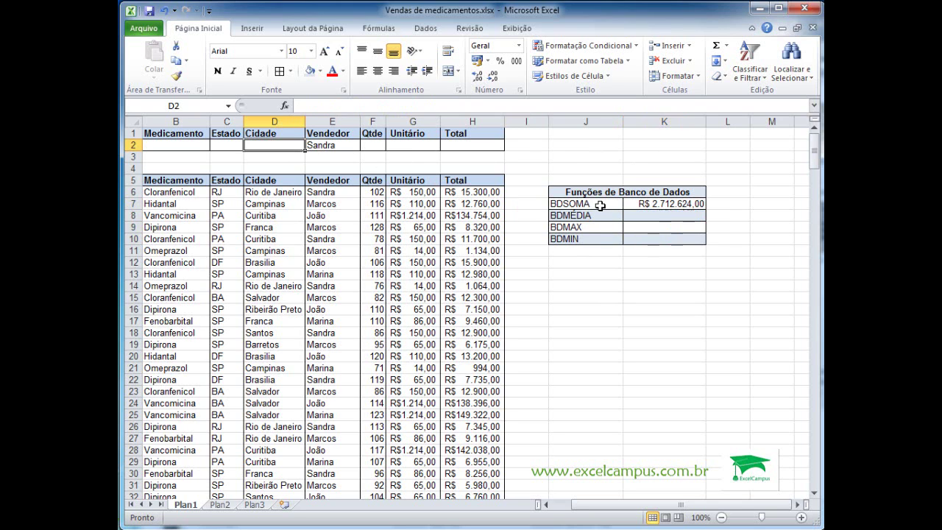
pyautogui.write('Campin')
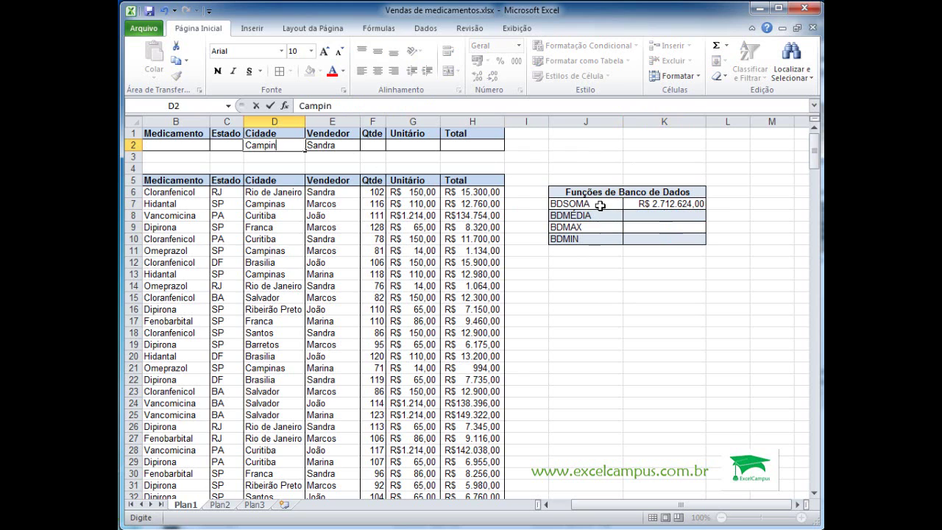
pyautogui.write('as')
pyautogui.press('Return')
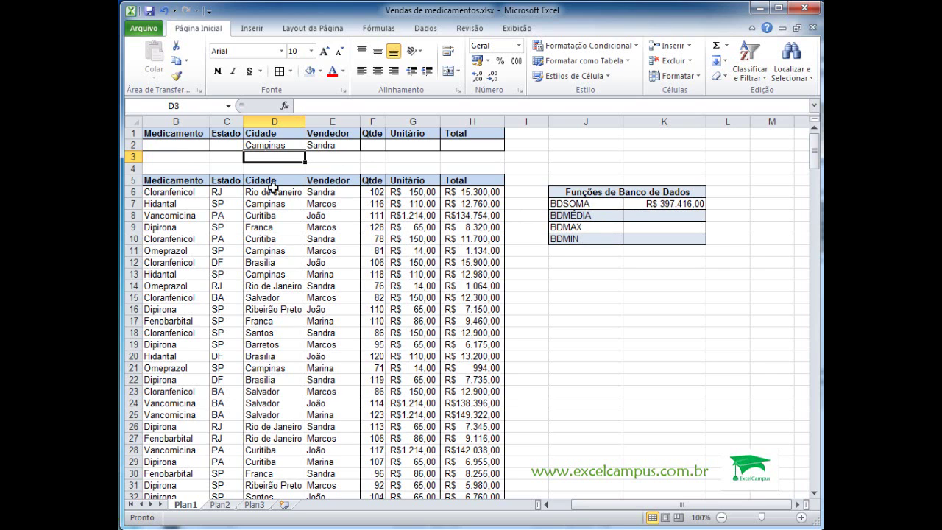
# Step: Try Dipirona and Omeprazol in turn as the Medicamento criterion in B2
pyautogui.click(178, 146)
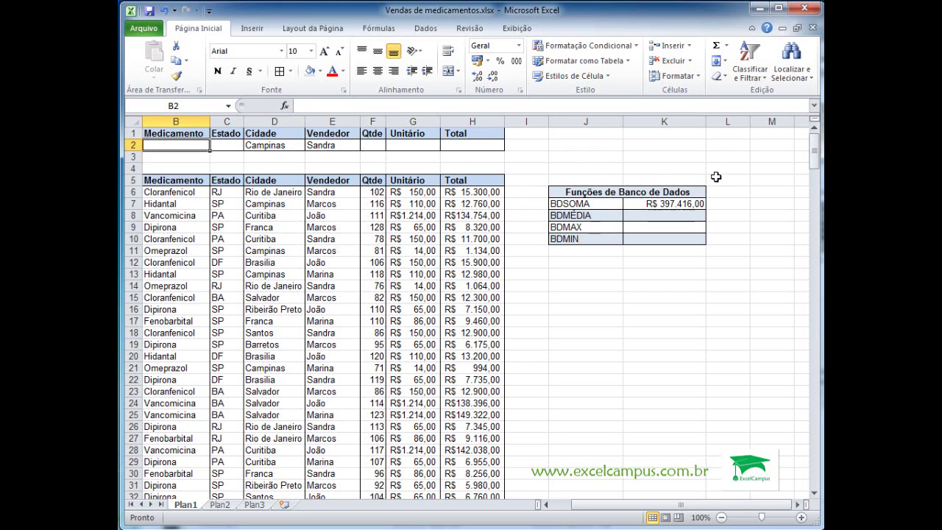
pyautogui.write('Dipirona')
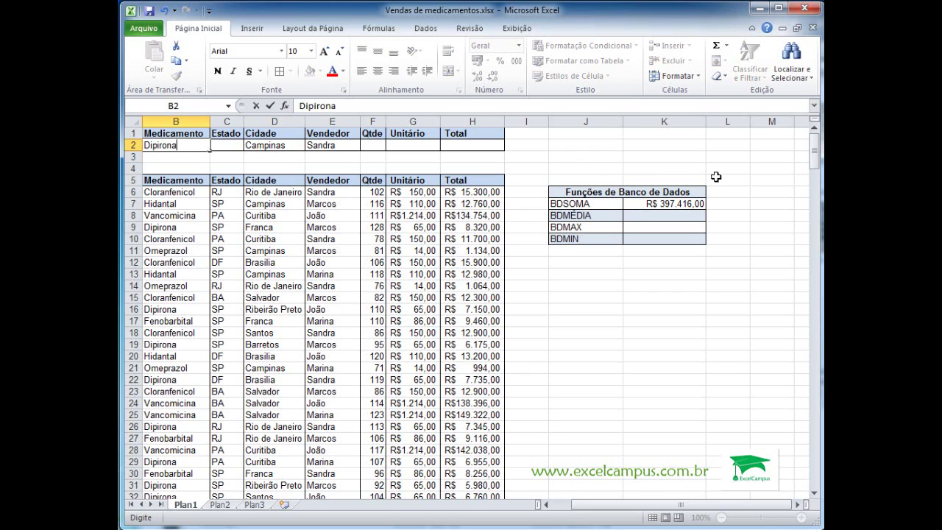
pyautogui.press('Return')
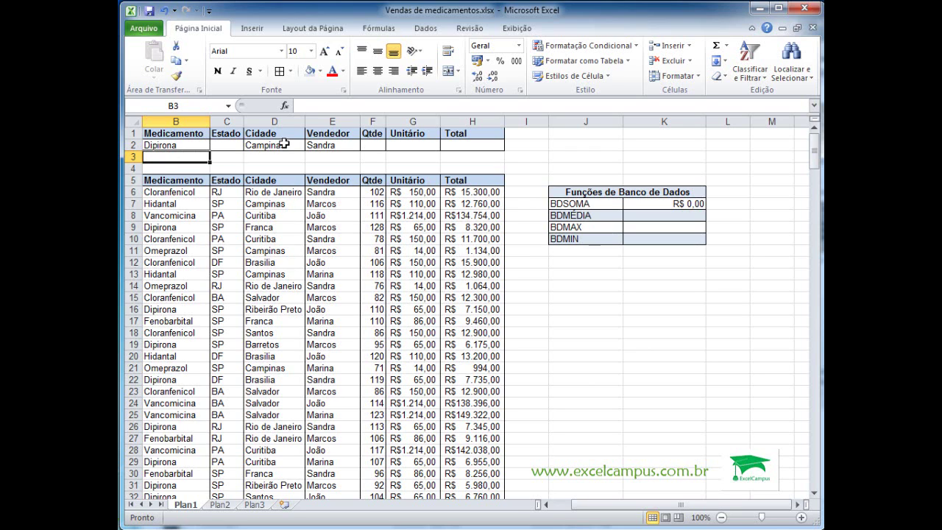
pyautogui.click(165, 145)
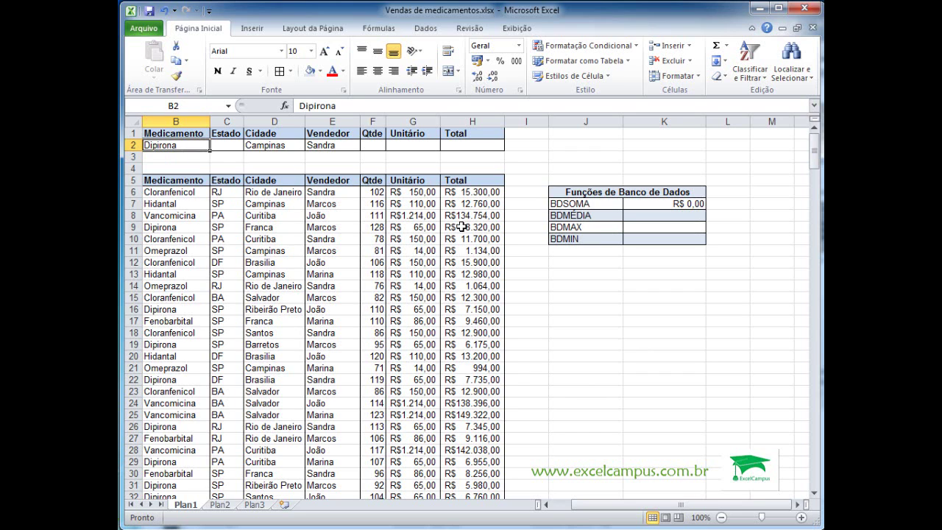
pyautogui.write('O')
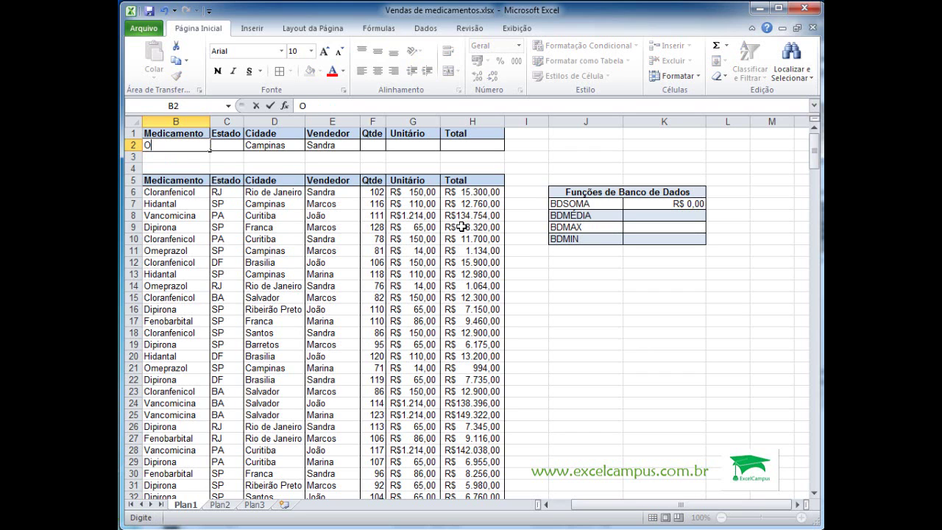
pyautogui.write('meprazol')
pyautogui.press('Return')
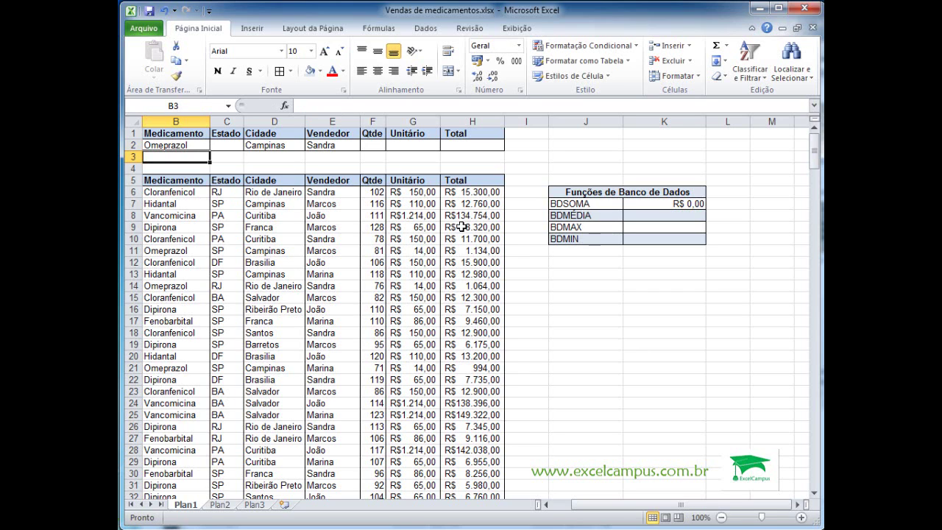
# Step: Try Clorafenicol as the Medicamento criterion in B2 and clear the cell again
pyautogui.press('Up')
pyautogui.write('C')
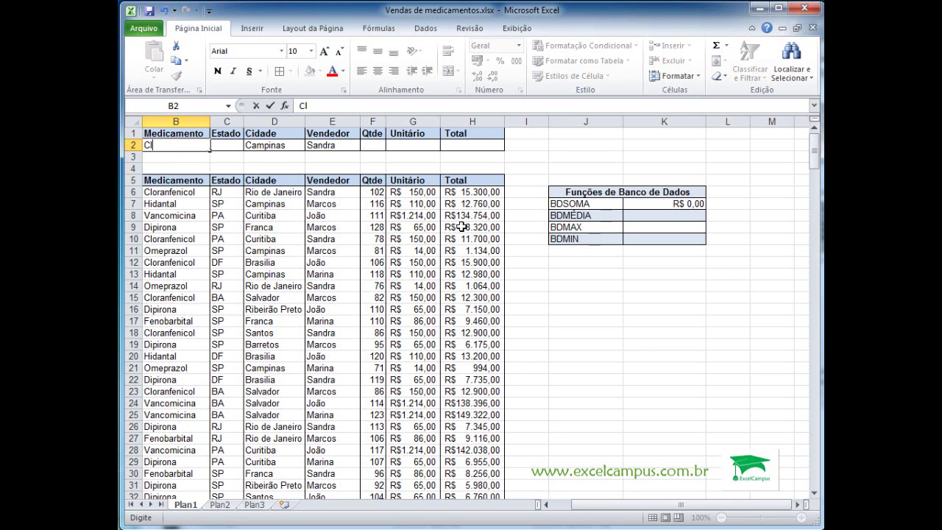
pyautogui.write('lorac')
pyautogui.press('BackSpace')
pyautogui.write('rac')
pyautogui.write('fenicol')
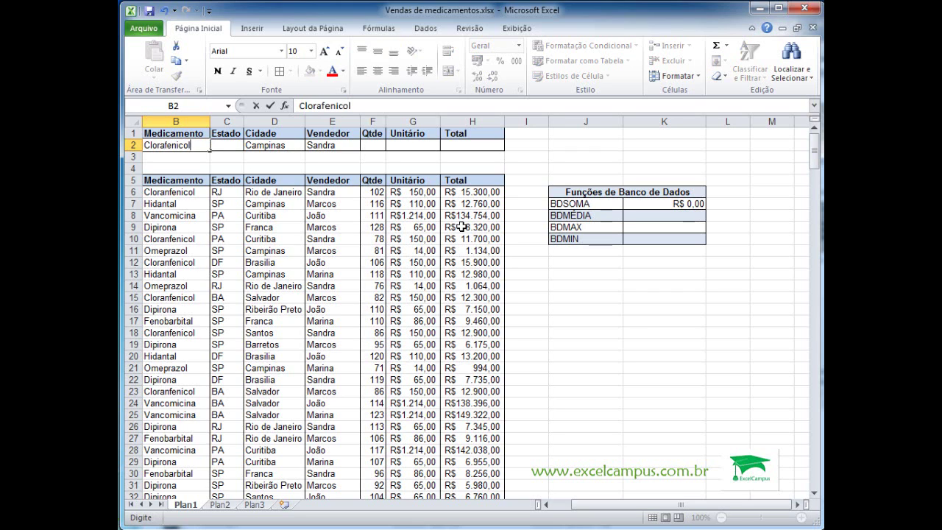
pyautogui.press('Return')
pyautogui.press('Up')
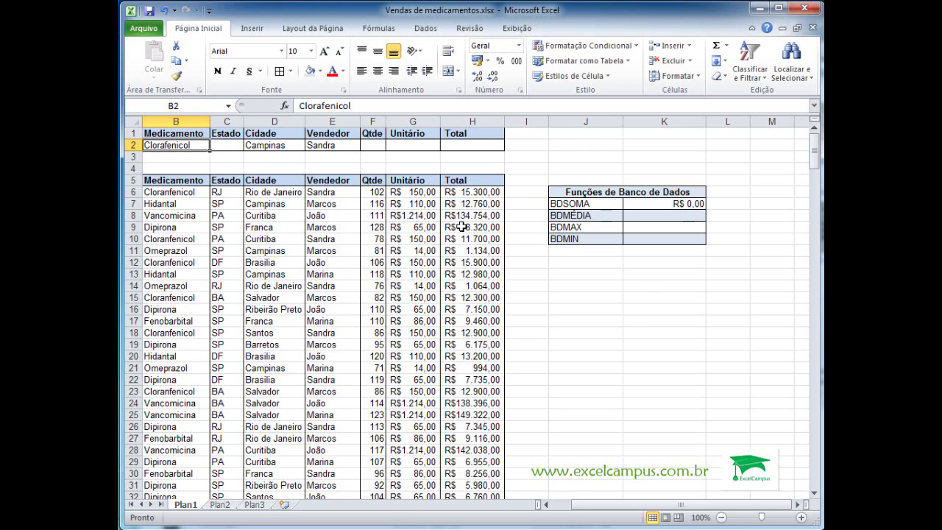
pyautogui.press('Delete')
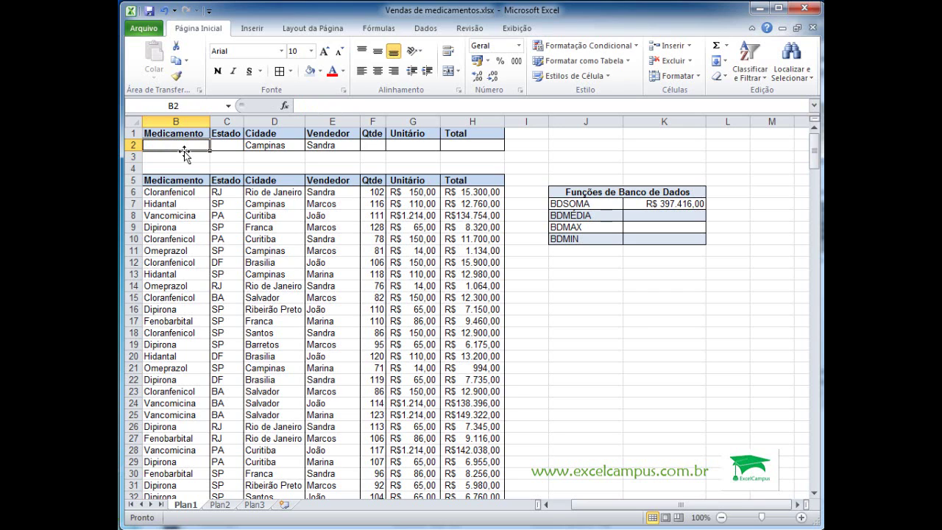
# Step: Replace the Cidade criterion in D2 with Rio de Janeiro
pyautogui.press('Right')
pyautogui.press('Right')
pyautogui.press('Delete')
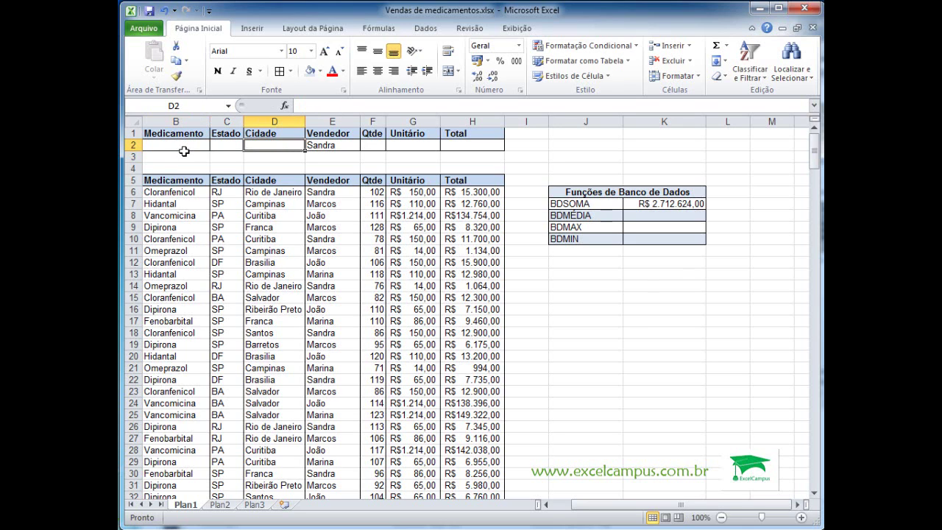
pyautogui.write('Rio ')
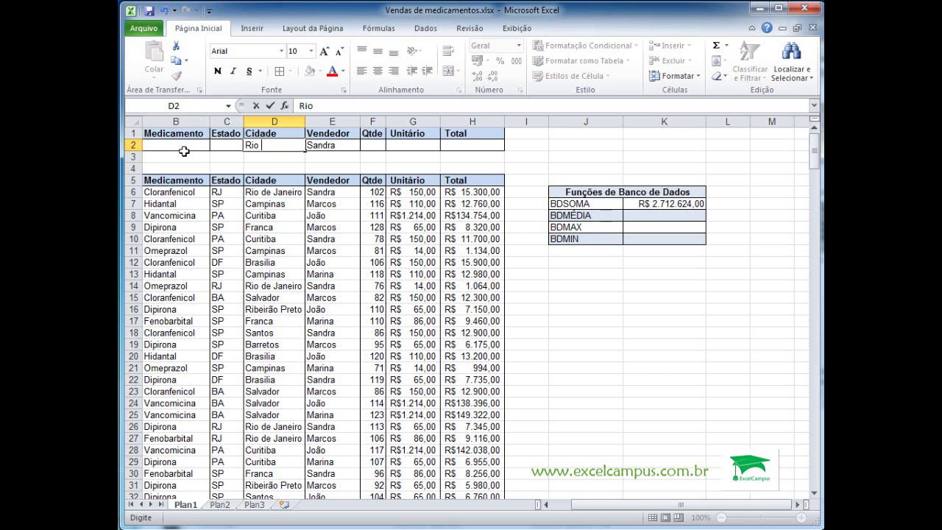
pyautogui.write('de Janeiro')
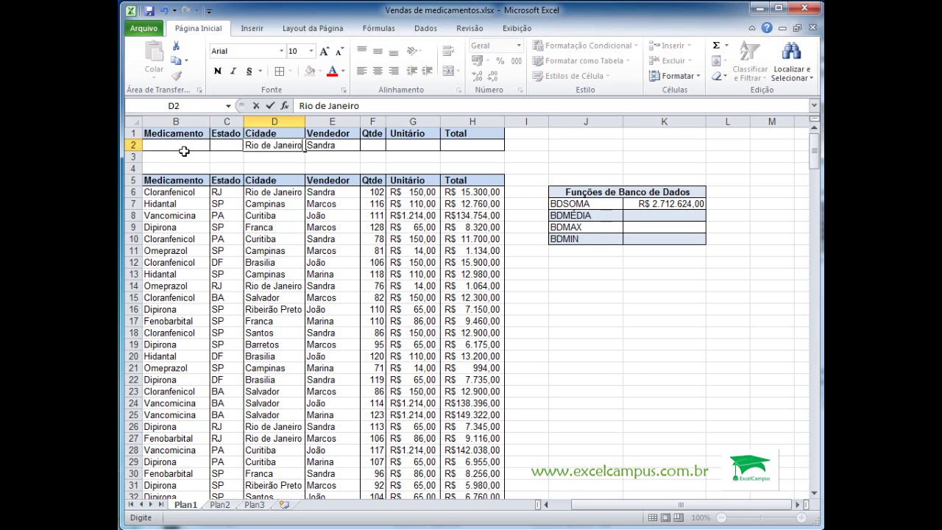
pyautogui.press('Return')
# Step: Enter Clorafenicol as the Medicamento criterion in B2
pyautogui.click(184, 153)
pyautogui.hscroll(-1, 184, 151)
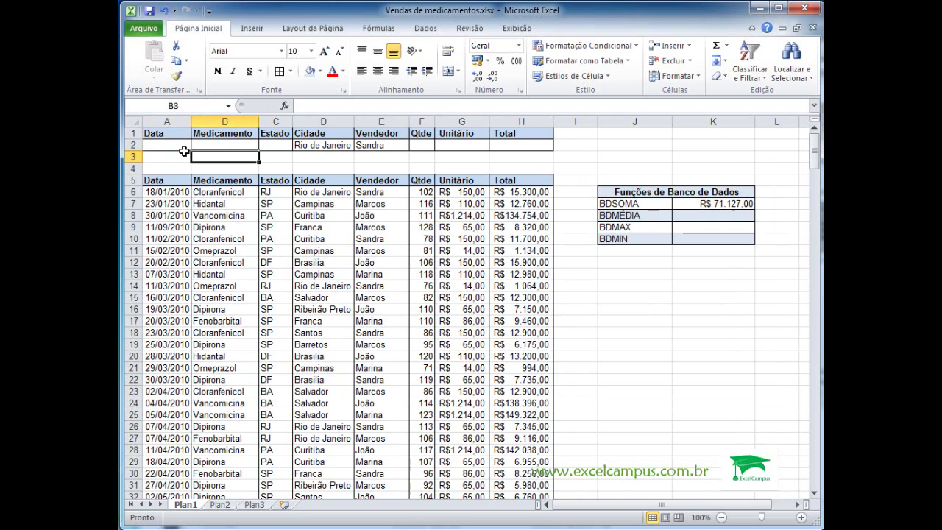
pyautogui.press('Up')
pyautogui.write('Clo')
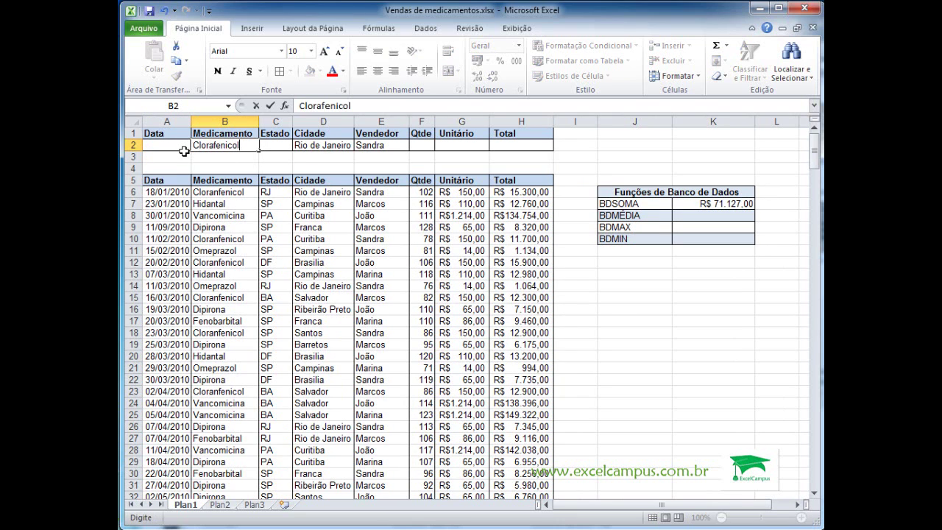
pyautogui.press('Return')
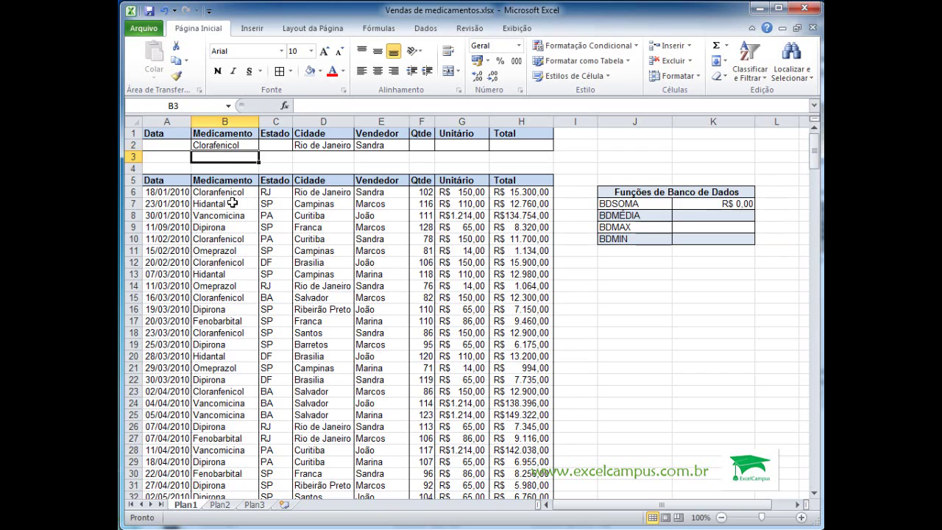
# Step: Correct the spelling of the Medicamento criterion in B2 to Cloranfenicol, matching the sales table
pyautogui.click(214, 145)
pyautogui.doubleClick(214, 145)
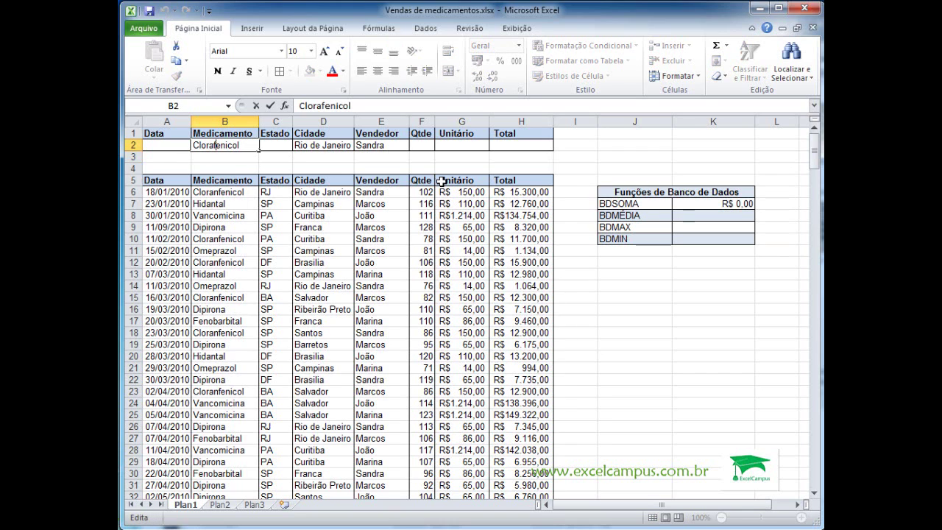
pyautogui.write('n')
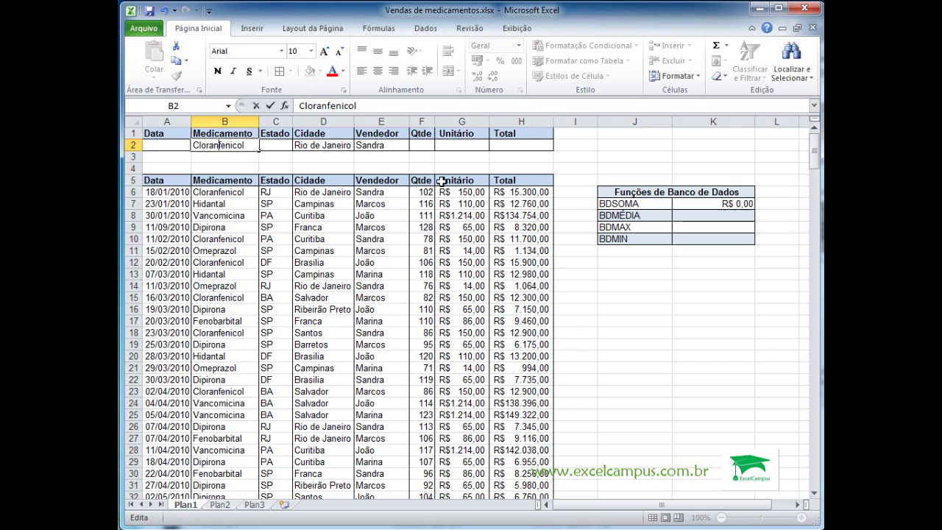
pyautogui.press('Return')
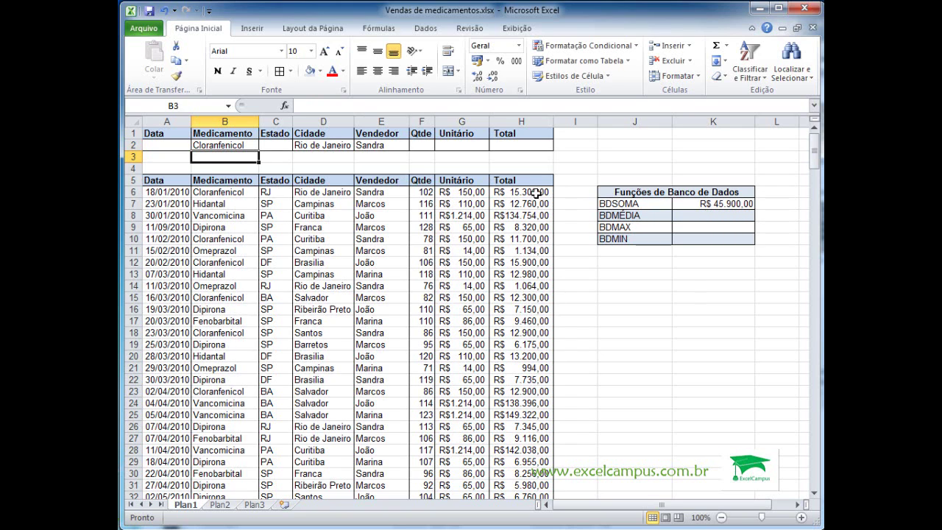
# Step: Clear the Cidade criterion in D2, keeping the Medicamento and Vendedor criteria
pyautogui.click(383, 150)
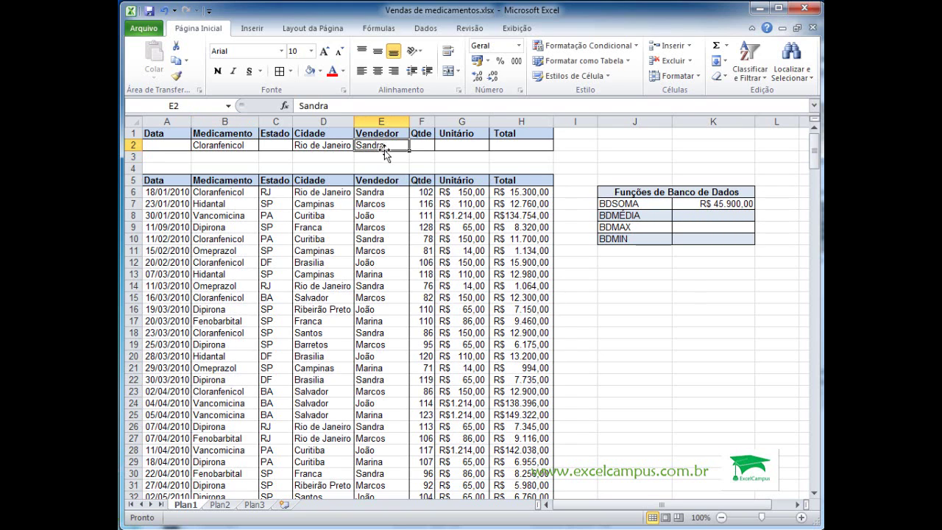
pyautogui.click(339, 146)
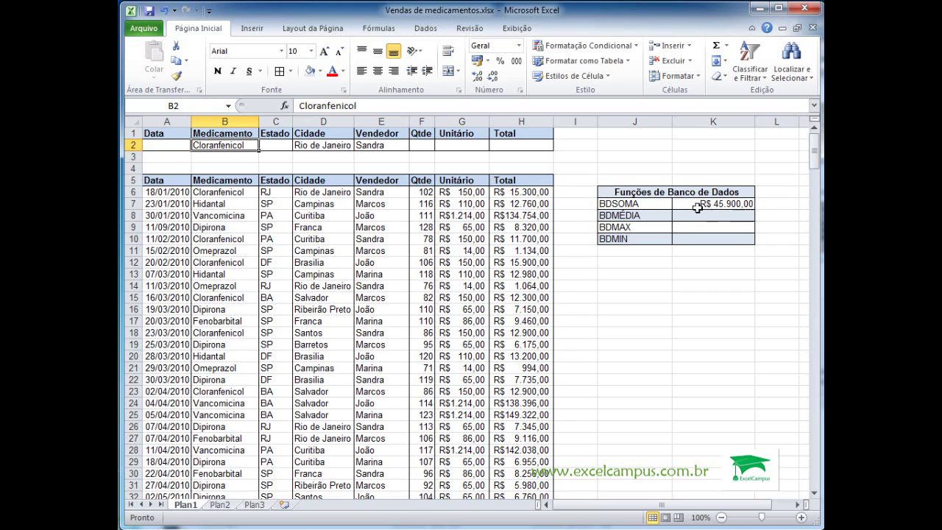
pyautogui.click(330, 145)
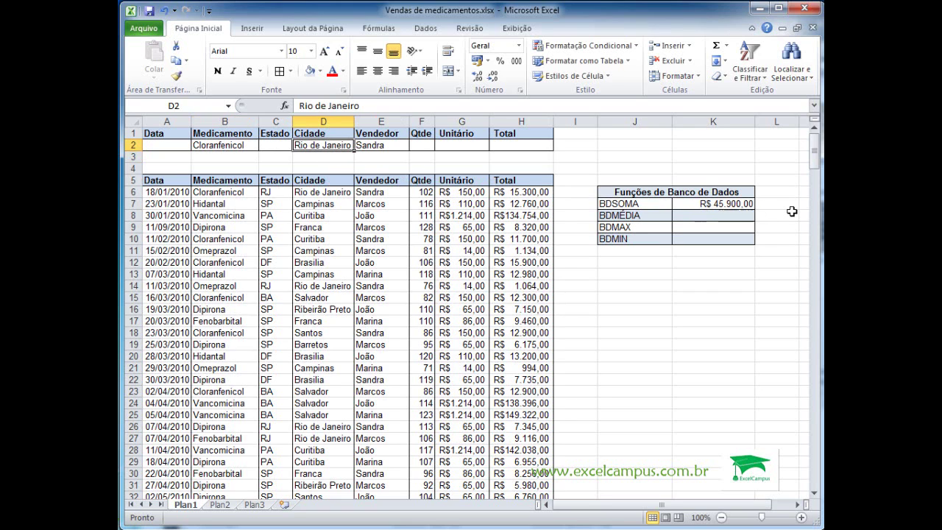
pyautogui.press('Delete')
pyautogui.press('Return')
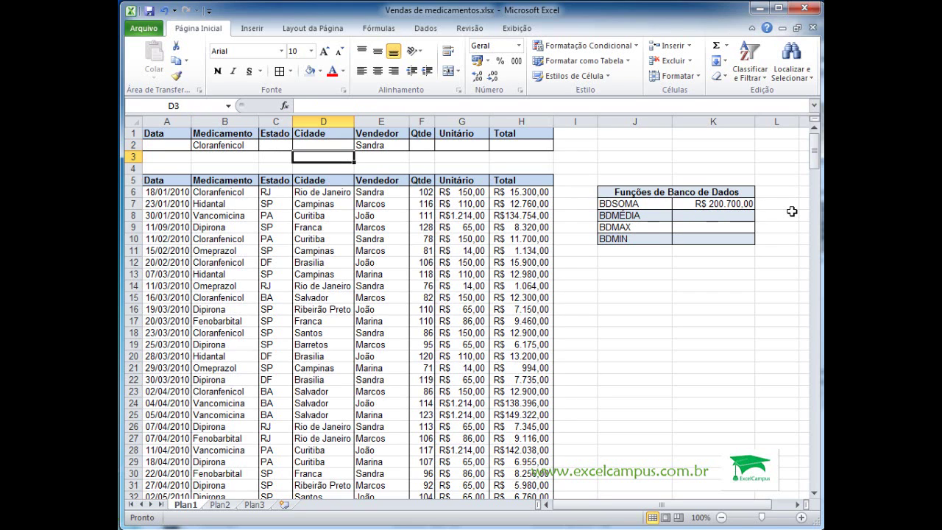
# Step: Enter =BDMÉDIA(medicamentos;F5;A1:H2) in K8 to average the Qtde column of the sales matching the criteria block
pyautogui.click(719, 215)
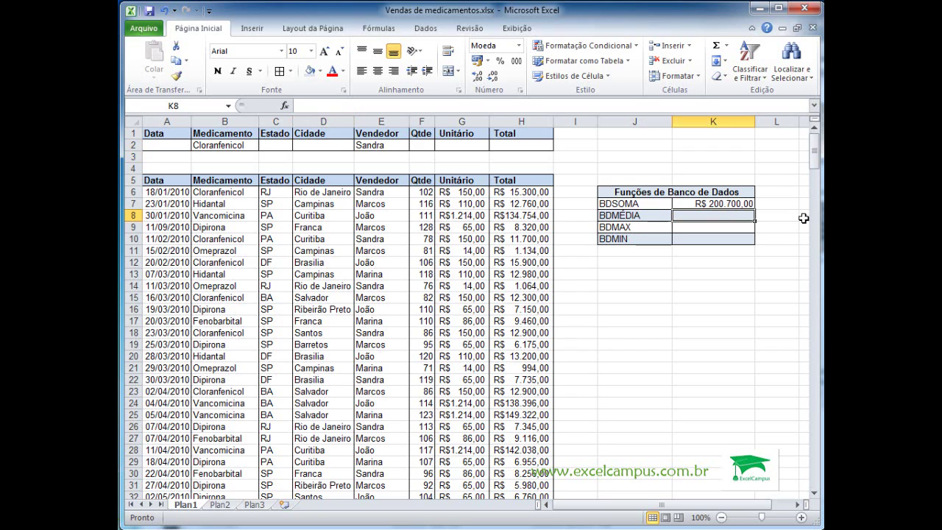
pyautogui.write('=')
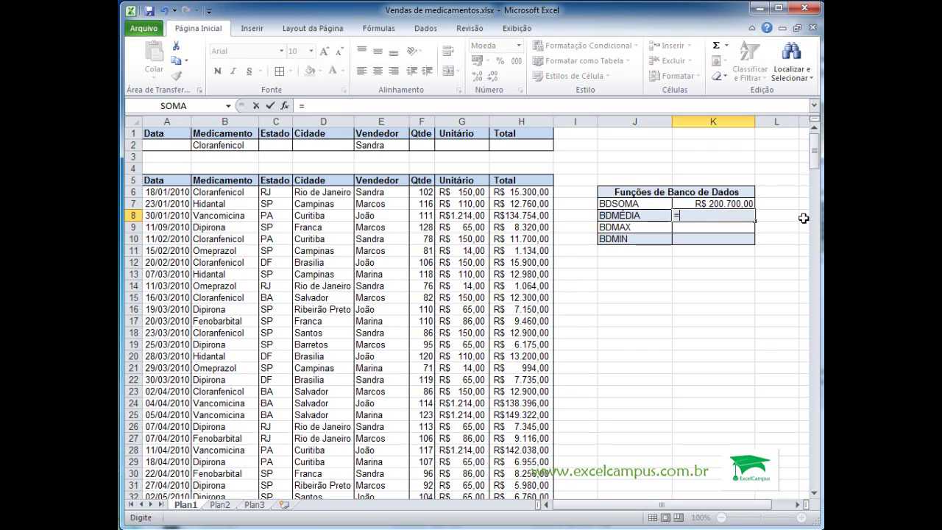
pyautogui.write('bd')
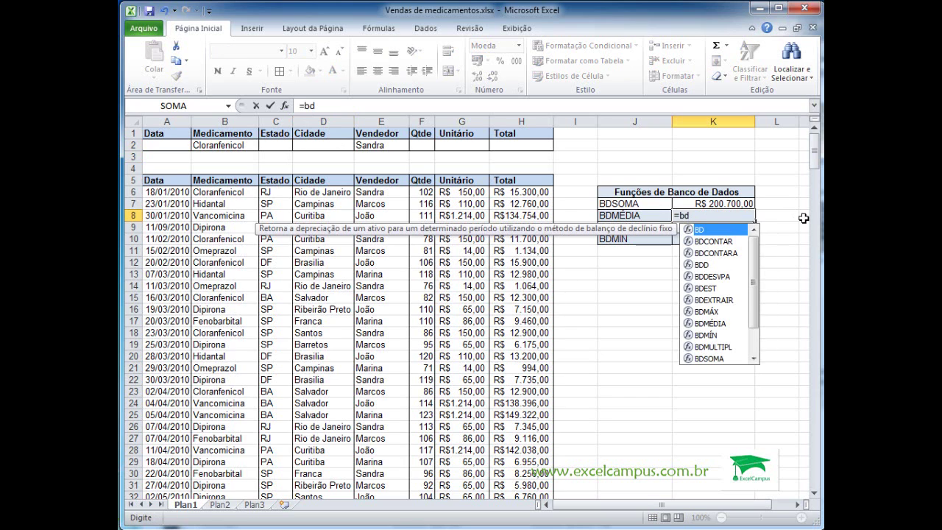
pyautogui.write('m')
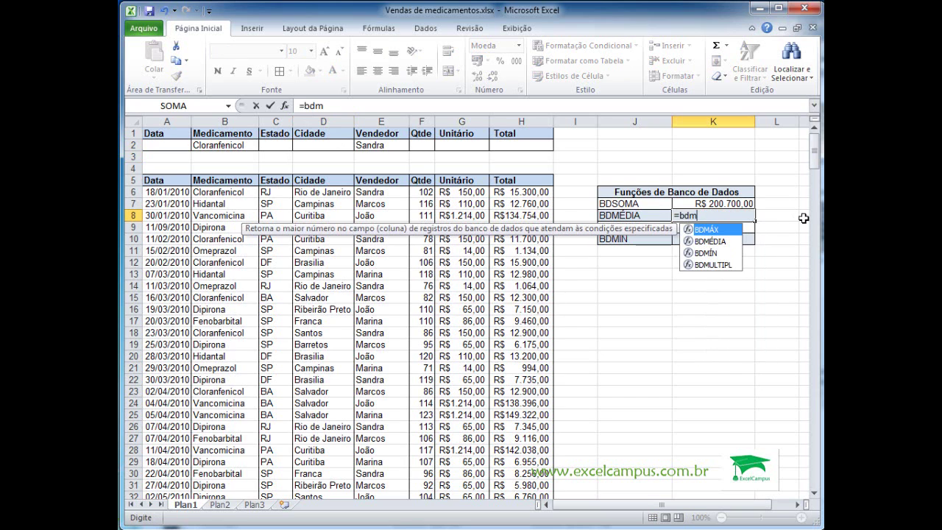
pyautogui.press('Down')
pyautogui.press('Tab')
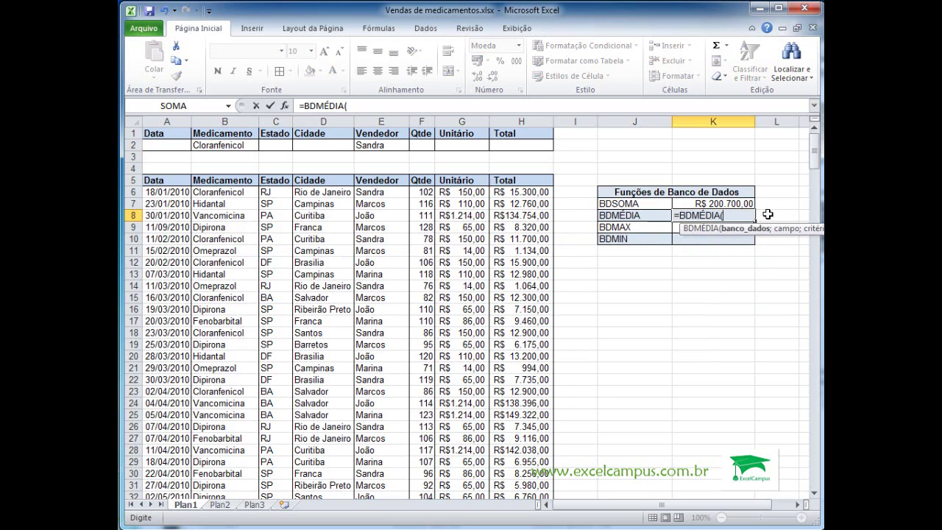
pyautogui.write('me')
pyautogui.press('Down')
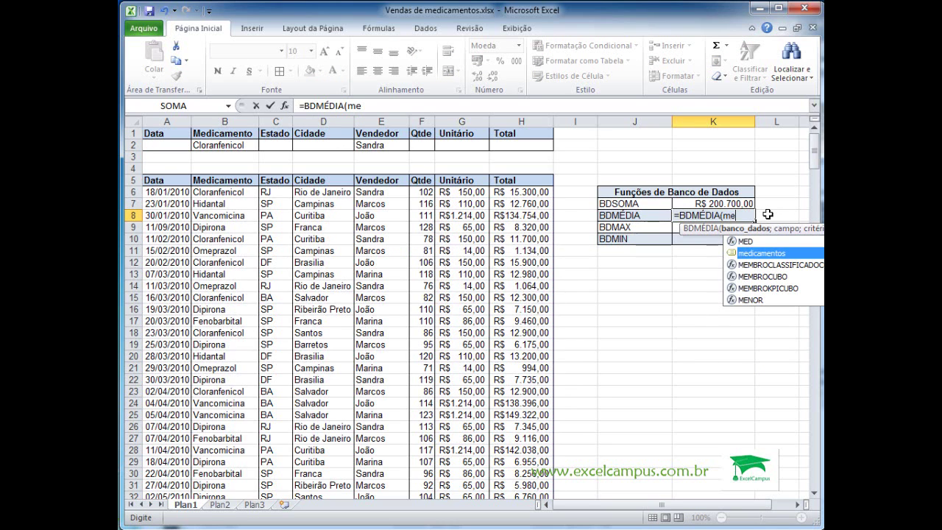
pyautogui.press('Tab')
pyautogui.write(';')
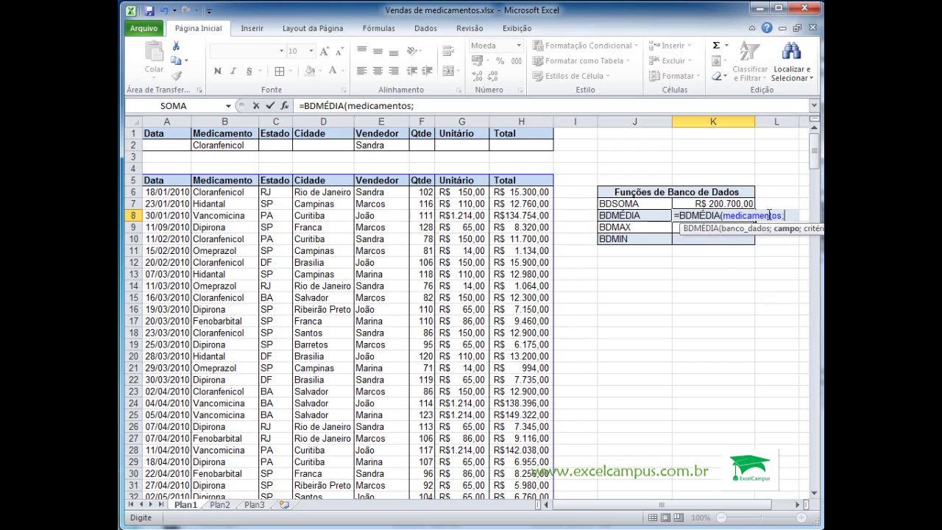
pyautogui.click(414, 180)
pyautogui.write(';')
pyautogui.moveTo(172, 132); pyautogui.dragTo(533, 146)
pyautogui.write(')')
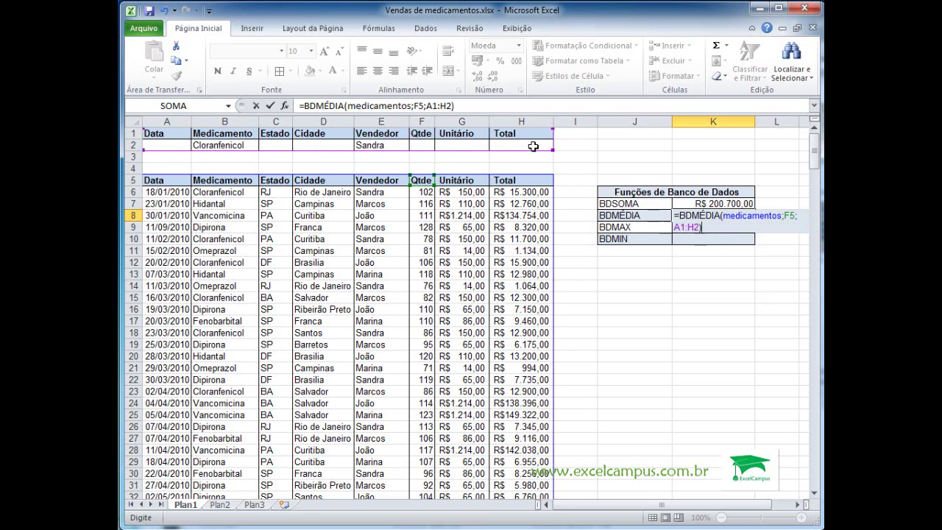
pyautogui.press('Return')
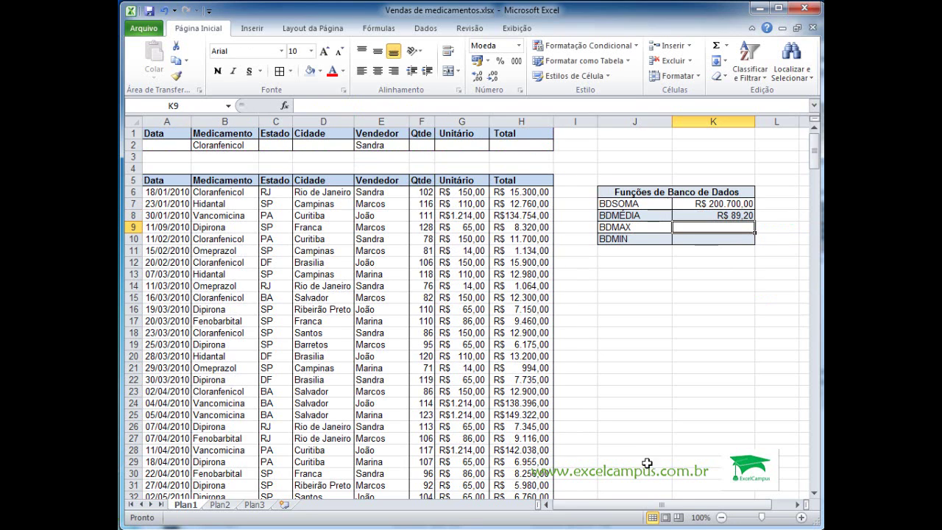
# Step: Change the number format of the BDMÉDIA result in K8 to Geral
pyautogui.moveTo(735, 504)
pyautogui.mouseDown()
pyautogui.moveTo(752, 500)
pyautogui.moveTo(730, 501)
pyautogui.mouseUp()
pyautogui.click(743, 217)
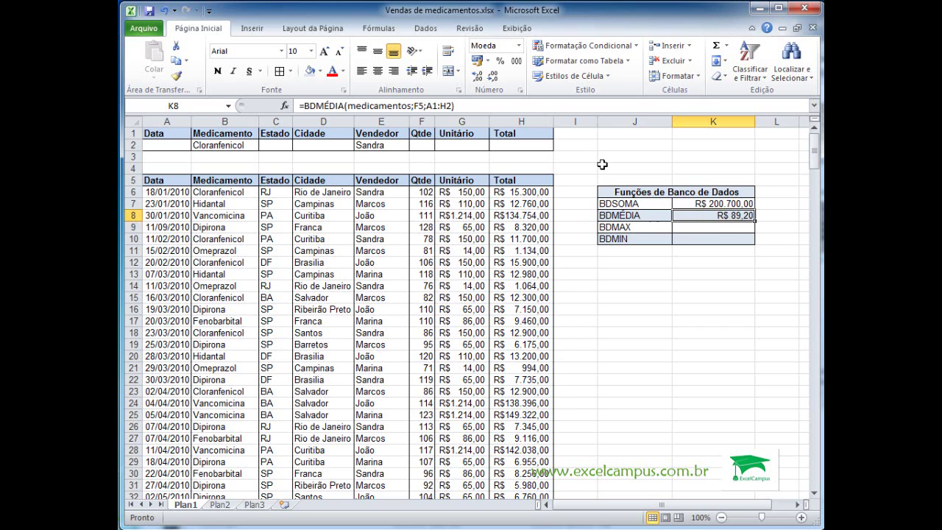
pyautogui.click(518, 46)
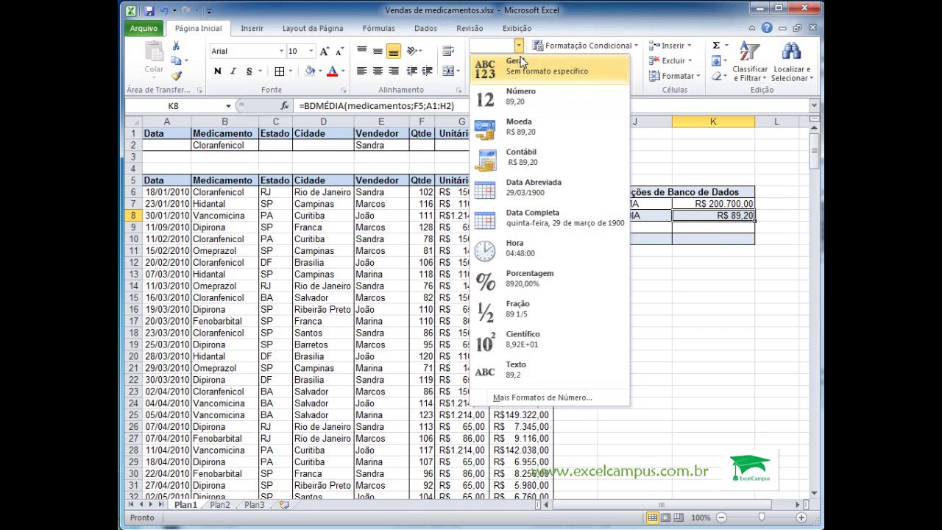
pyautogui.click(521, 65)
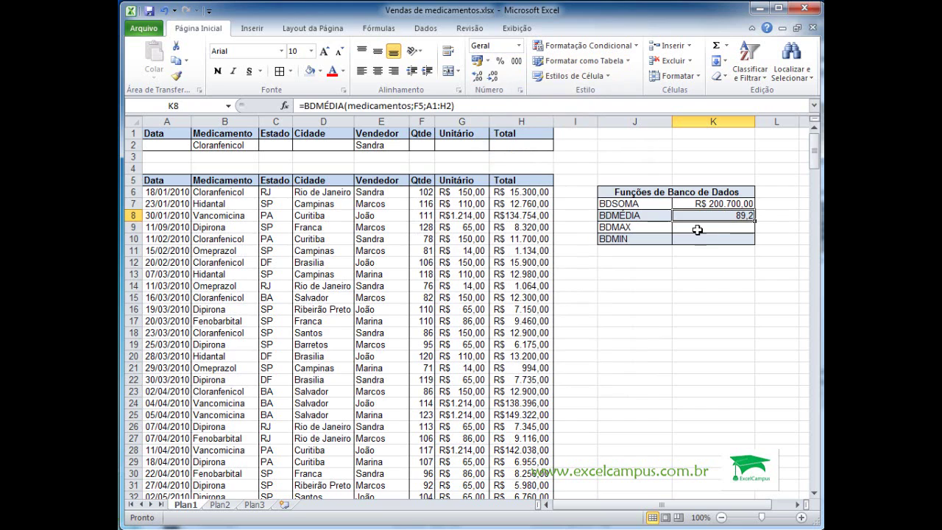
# Step: Enter Rio Janeiro as the Cidade criterion in D2 and check the BDMÉDIA result in K8
pyautogui.click(310, 145)
pyautogui.write('Ri')
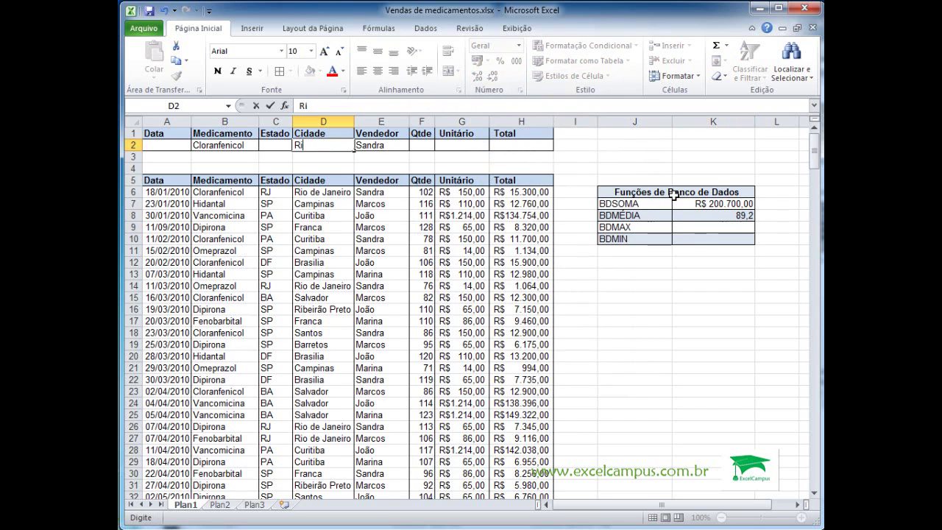
pyautogui.write('o Jane')
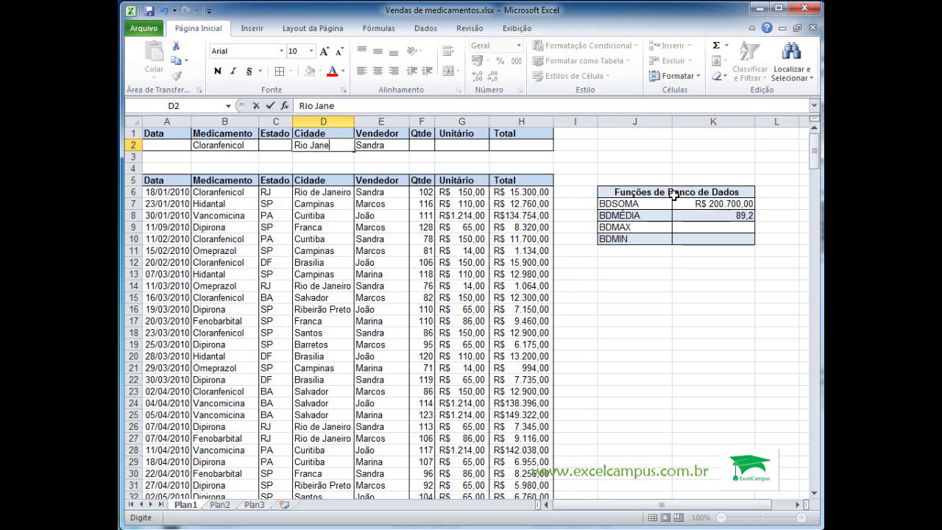
pyautogui.write('riro')
pyautogui.press('Return')
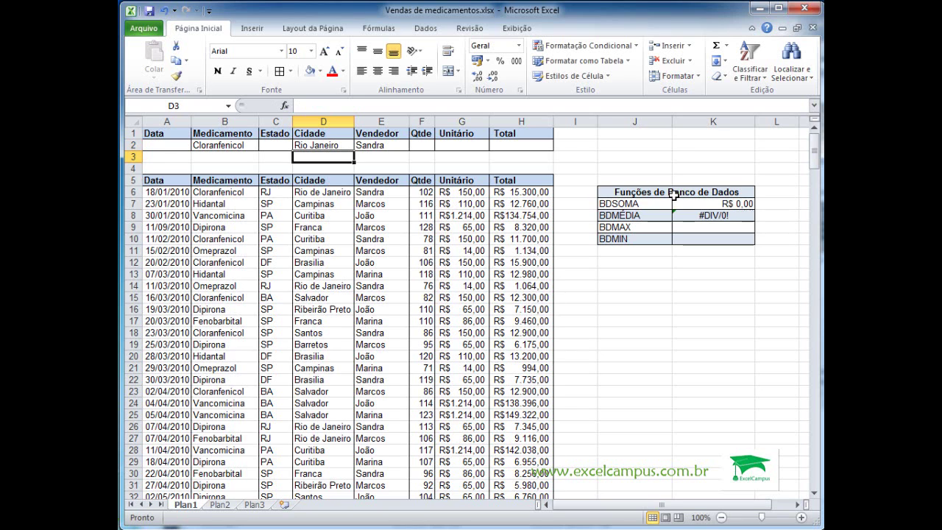
pyautogui.click(733, 218)
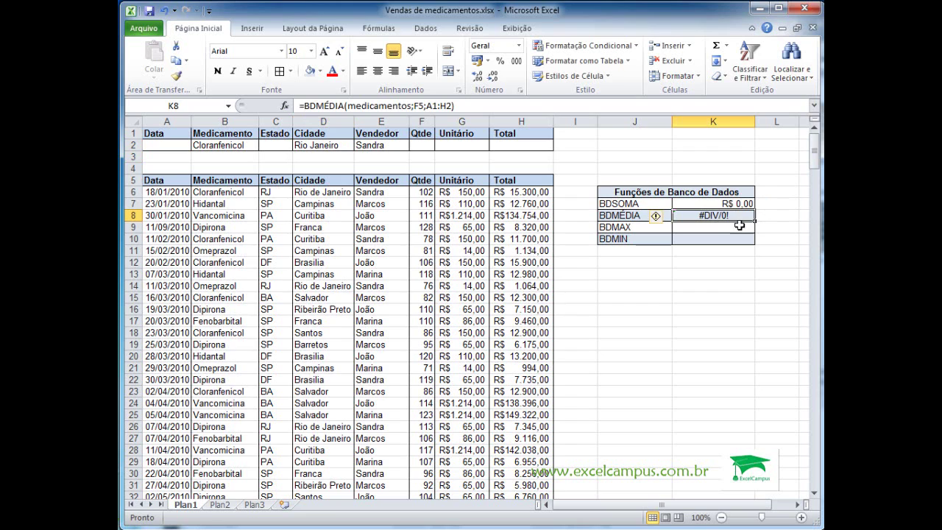
# Step: Clear the Medicamento criterion in B2 and the Cidade criterion in D2, leaving only the Vendedor criterion
pyautogui.click(336, 151)
pyautogui.click(246, 146)
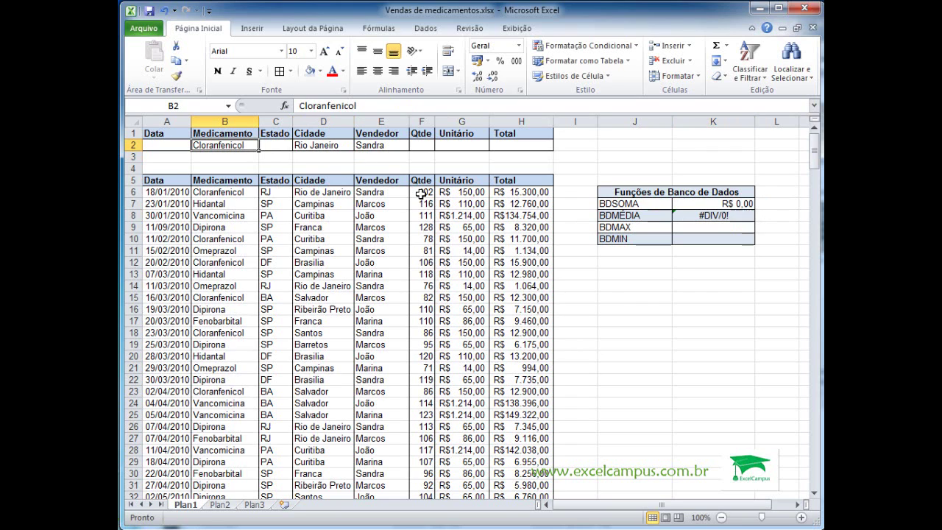
pyautogui.press('Delete')
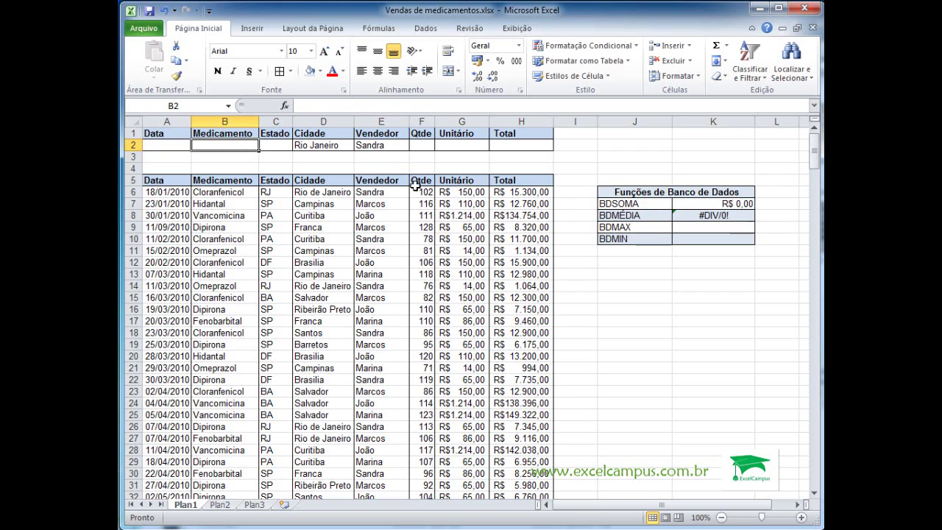
pyautogui.click(374, 158)
pyautogui.click(317, 147)
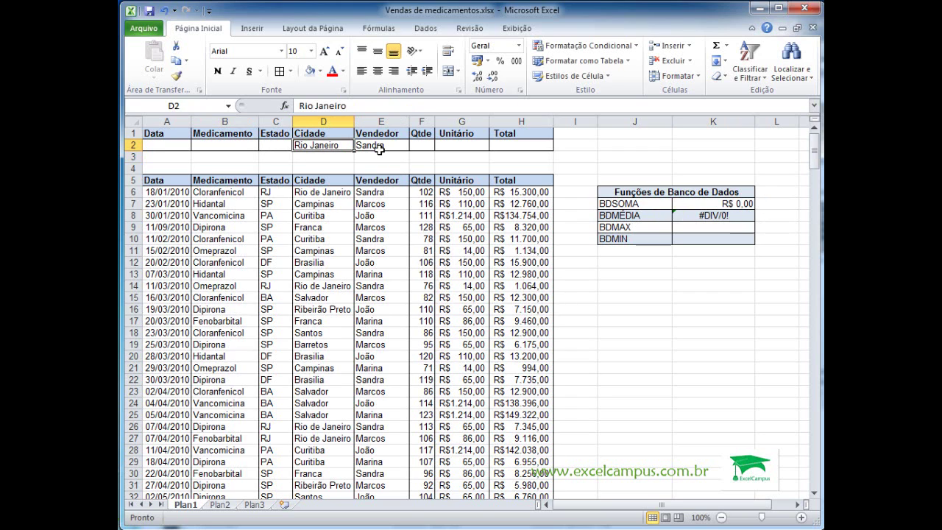
pyautogui.press('Delete')
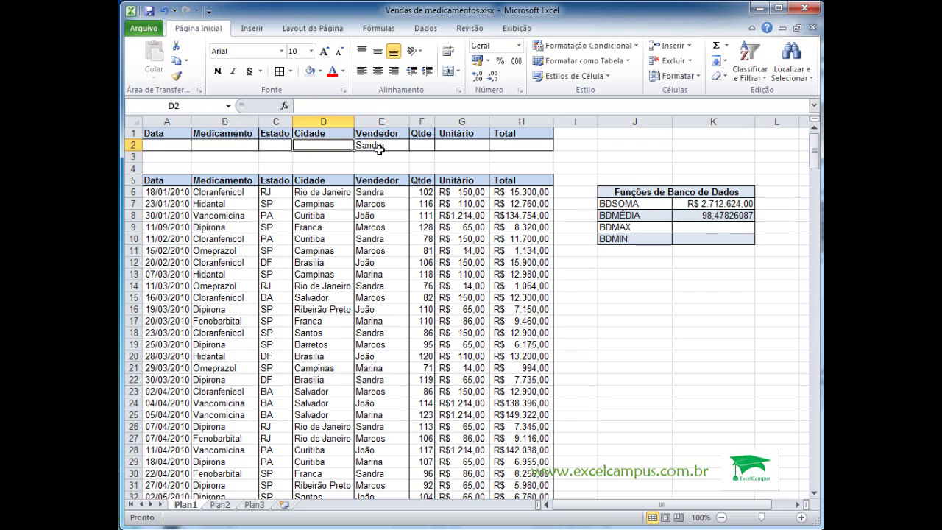
pyautogui.click(723, 215)
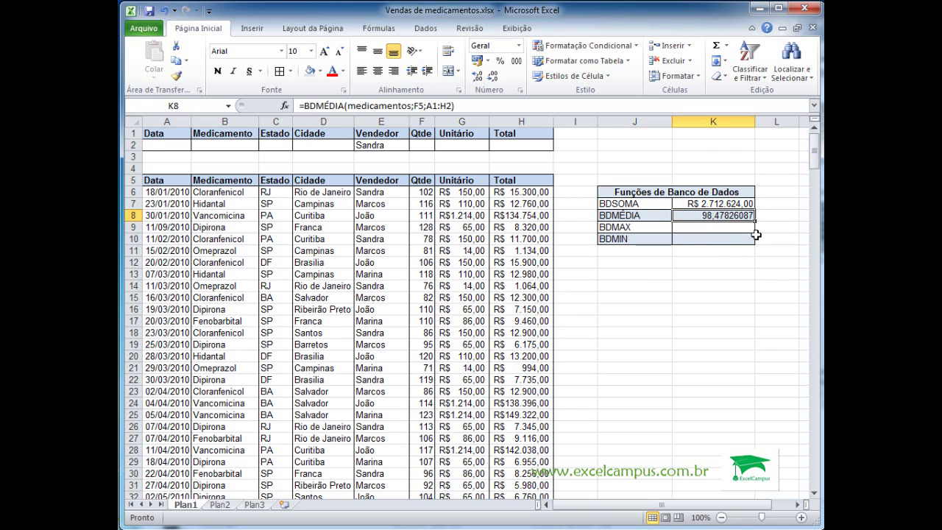
# Step: Enter =BDMÁX(medicamentos;H5;A1:H2) in K9 to get the highest Total among the sales matching the criteria block
pyautogui.click(707, 230)
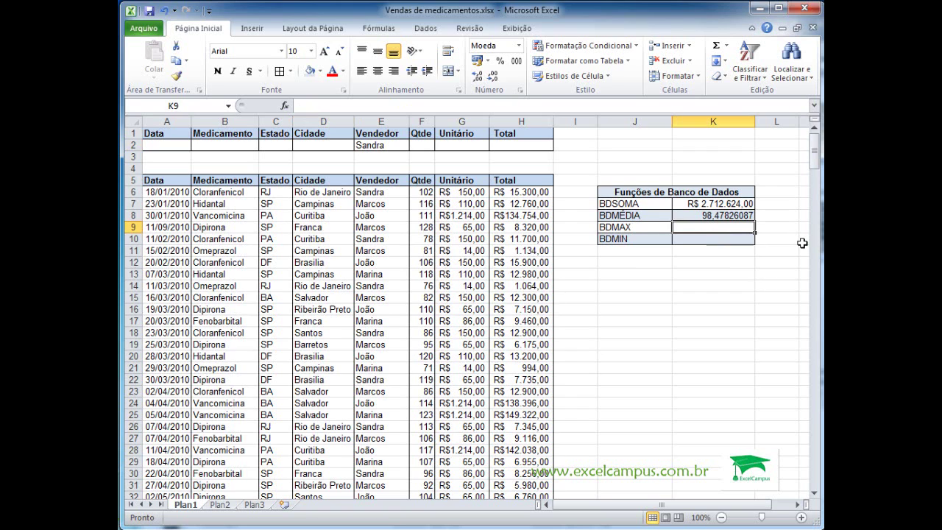
pyautogui.write('=')
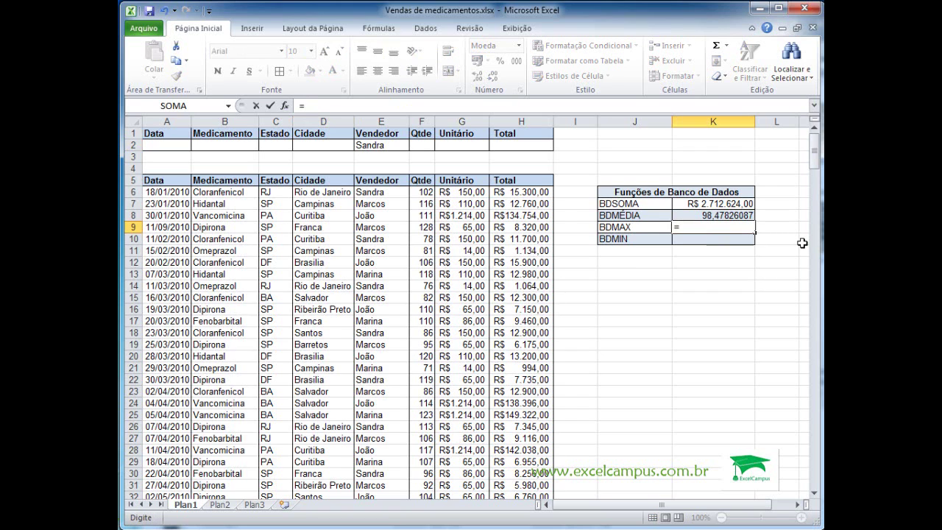
pyautogui.write('bd')
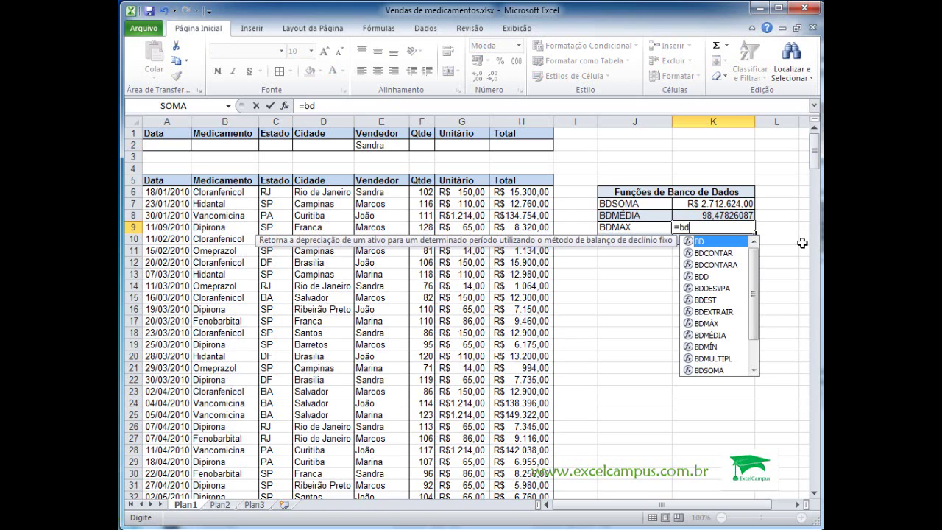
pyautogui.write('m')
pyautogui.press('Tab')
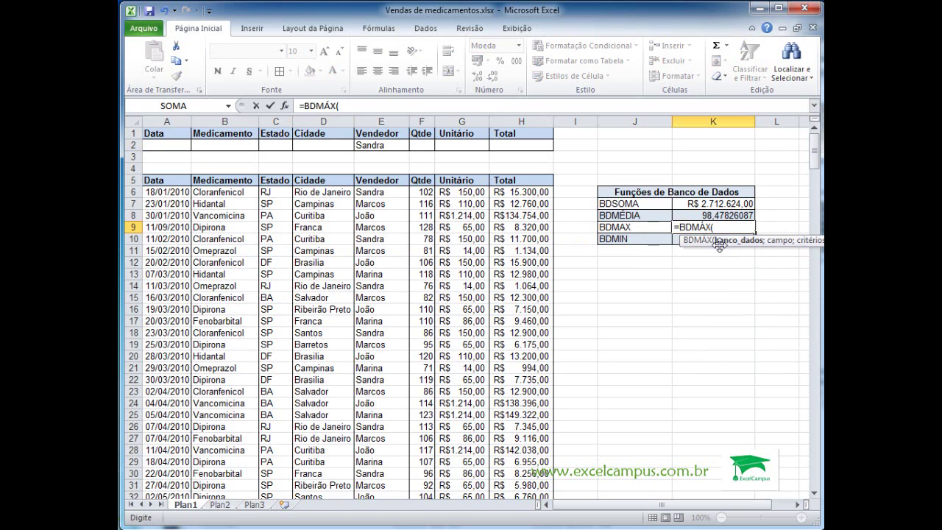
pyautogui.write('me')
pyautogui.press('Down')
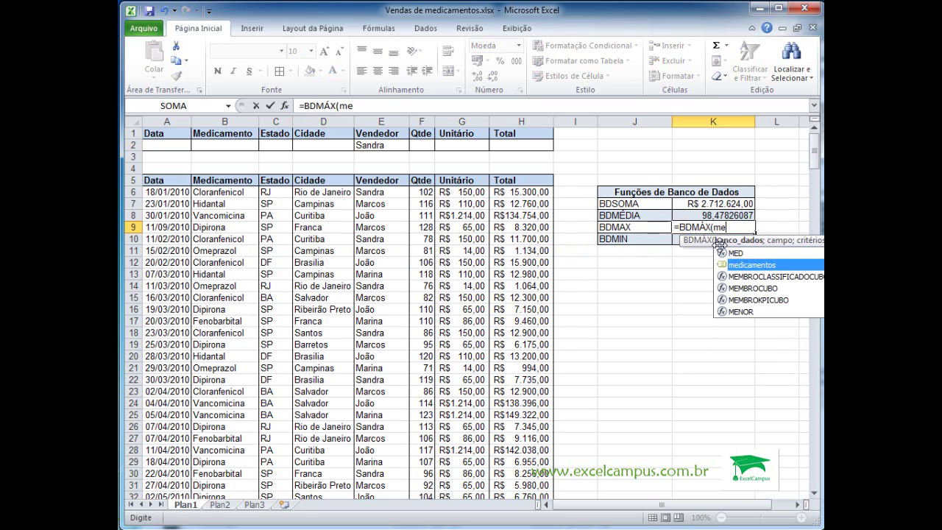
pyautogui.press('Tab')
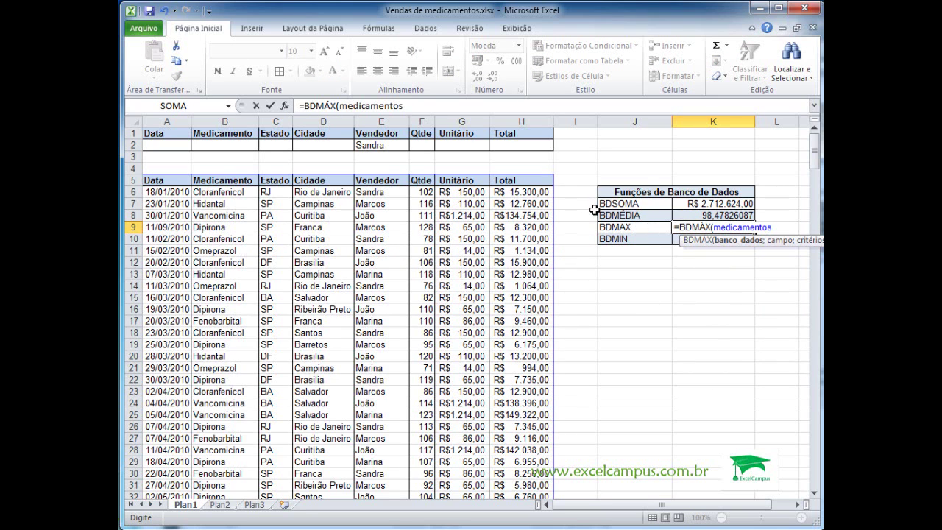
pyautogui.click(528, 185)
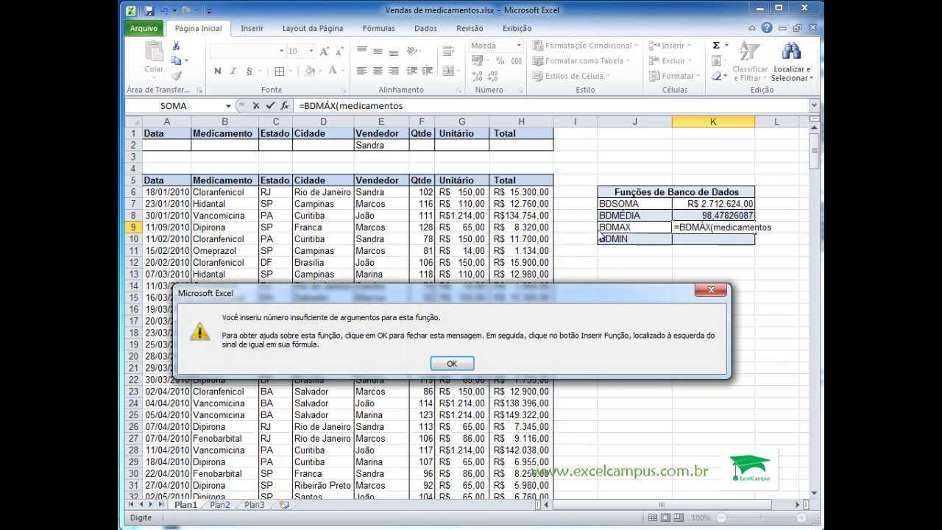
pyautogui.click(447, 364)
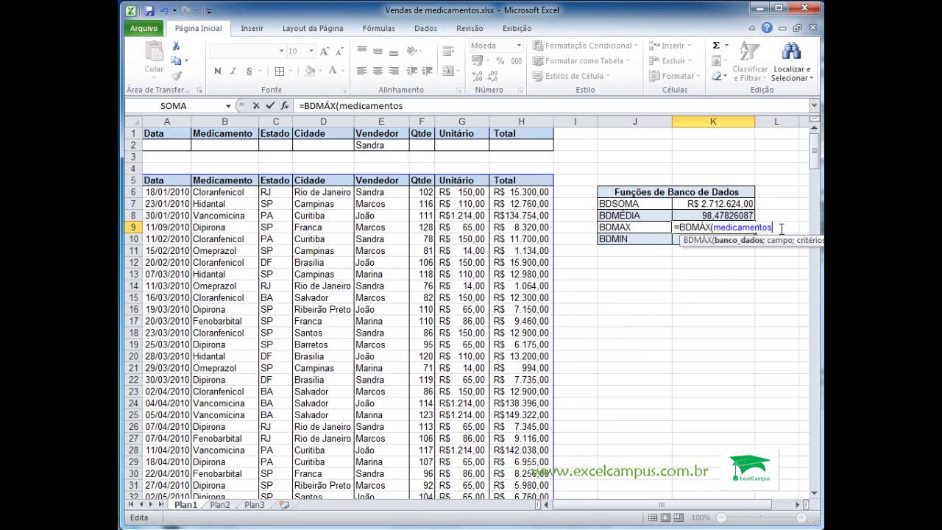
pyautogui.write(';')
pyautogui.click(510, 177)
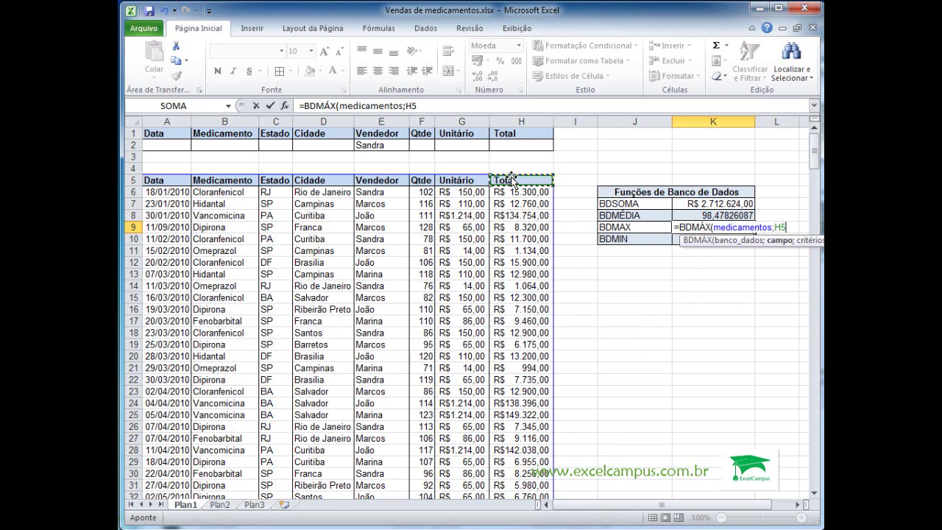
pyautogui.write(';')
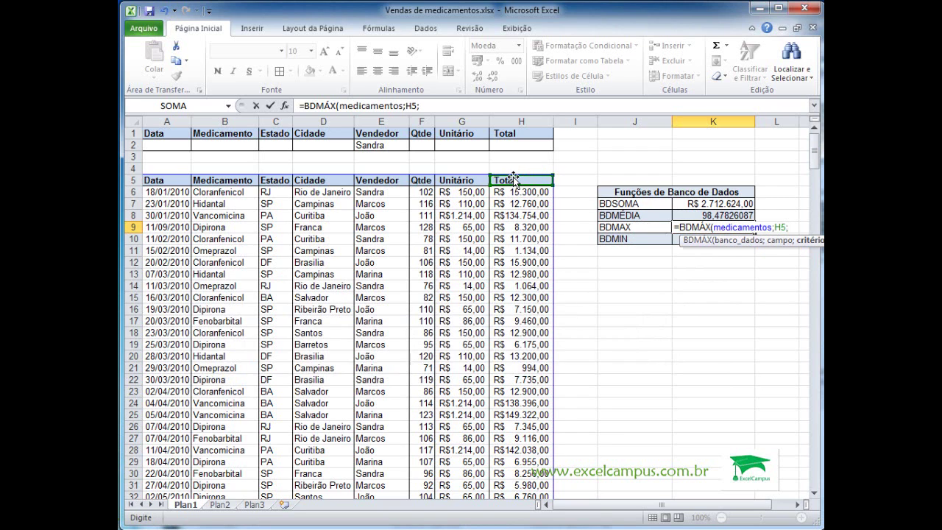
pyautogui.moveTo(161, 131); pyautogui.dragTo(520, 145)
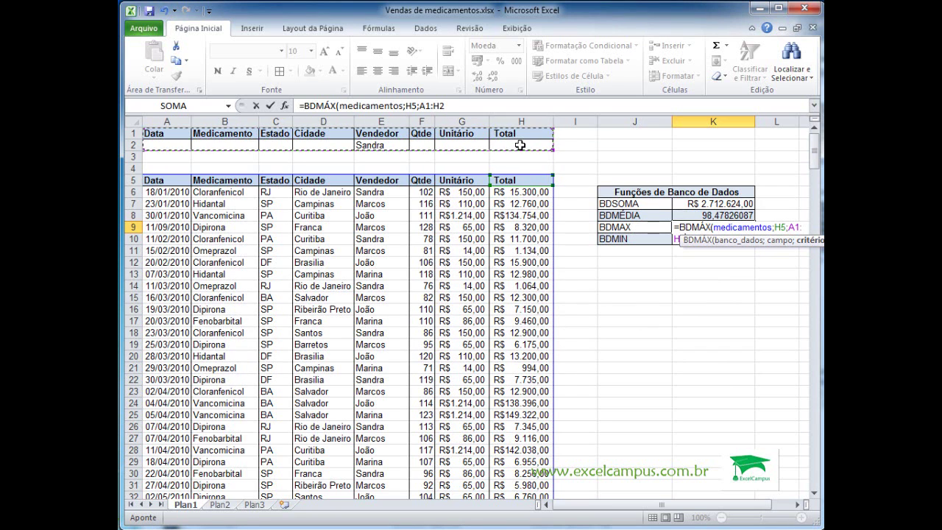
pyautogui.write(')')
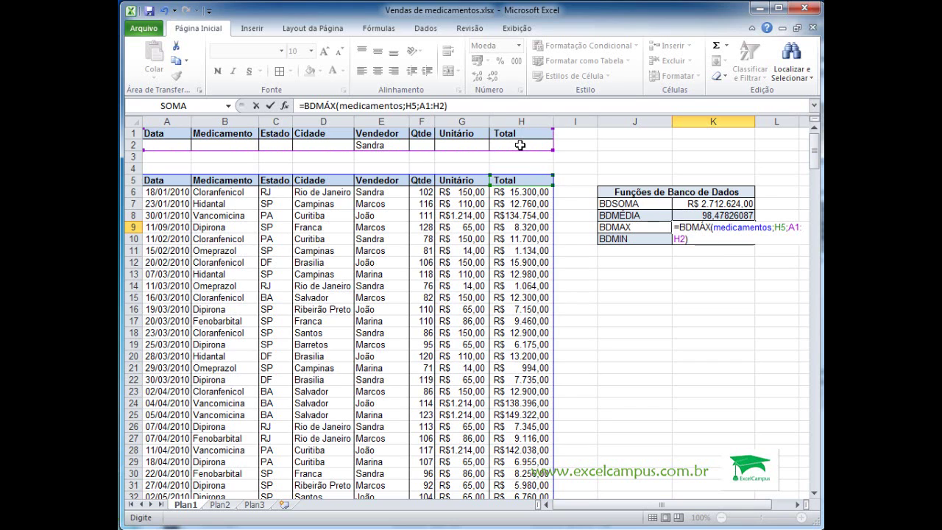
pyautogui.press('Return')
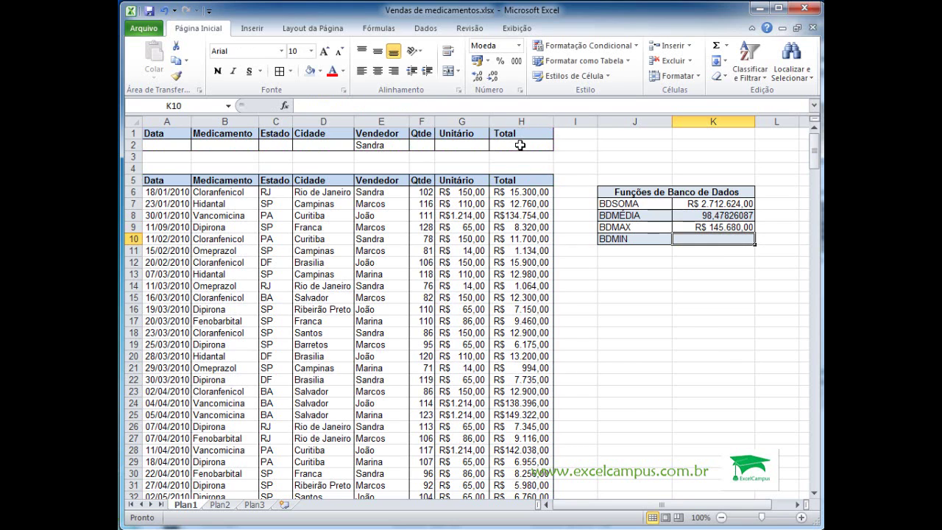
pyautogui.click(724, 227)
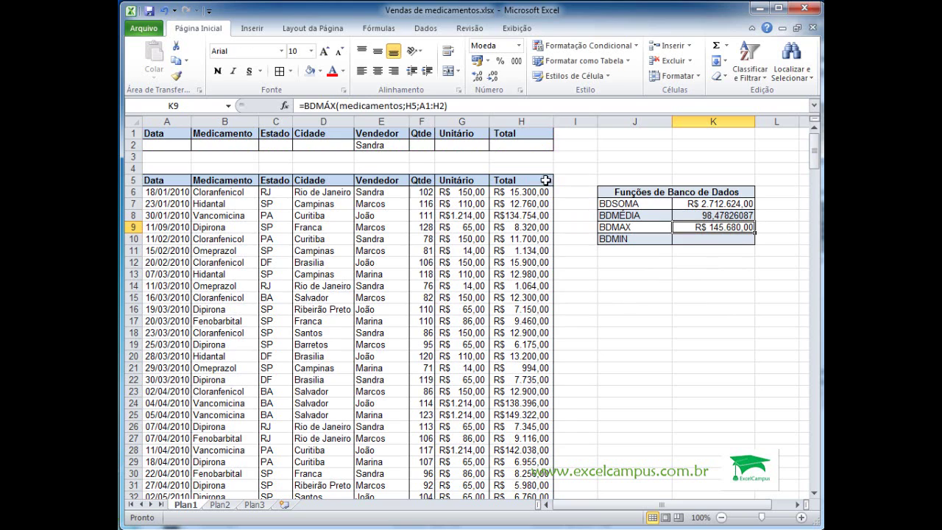
# Step: Enter =BDMÍN(medicamentos;H5;A1:H2) in K10 to get the lowest Total among the sales matching the criteria block
pyautogui.moveTo(166, 134); pyautogui.dragTo(519, 145)
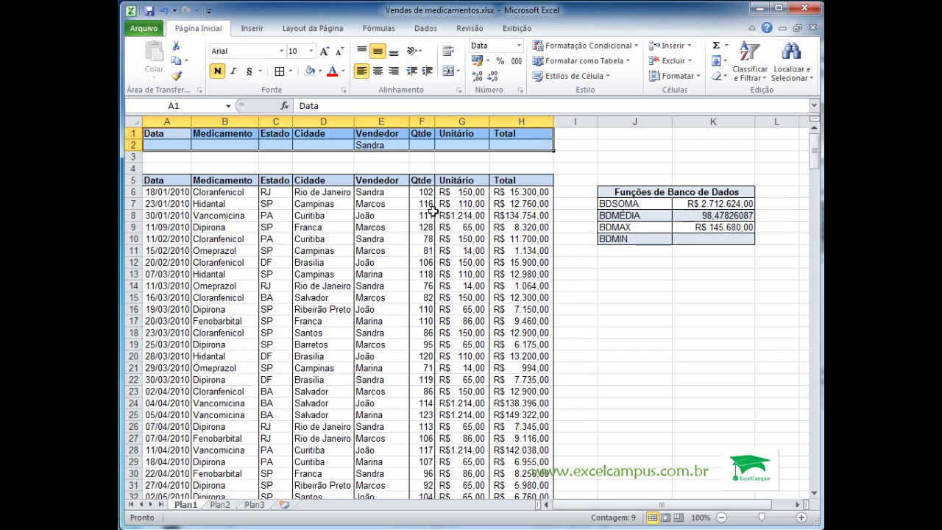
pyautogui.click(691, 239)
pyautogui.write('=')
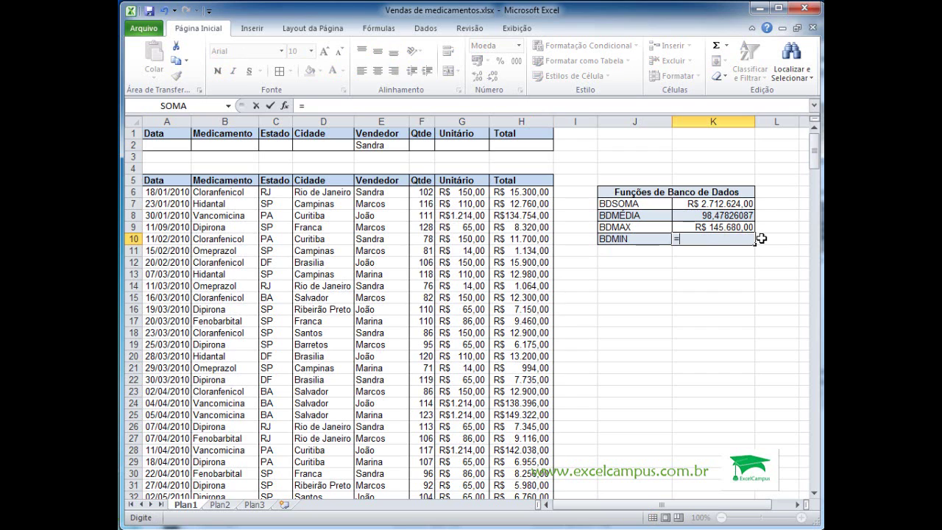
pyautogui.write('bd')
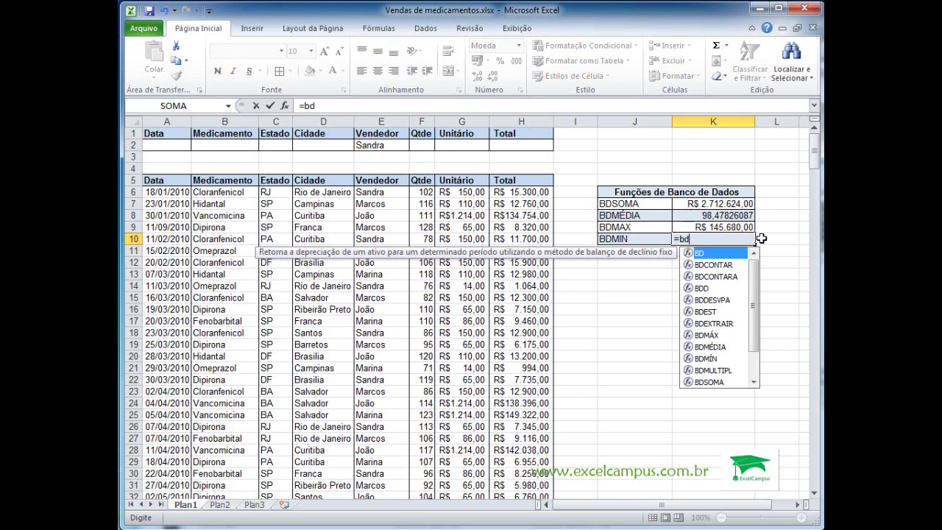
pyautogui.write('m')
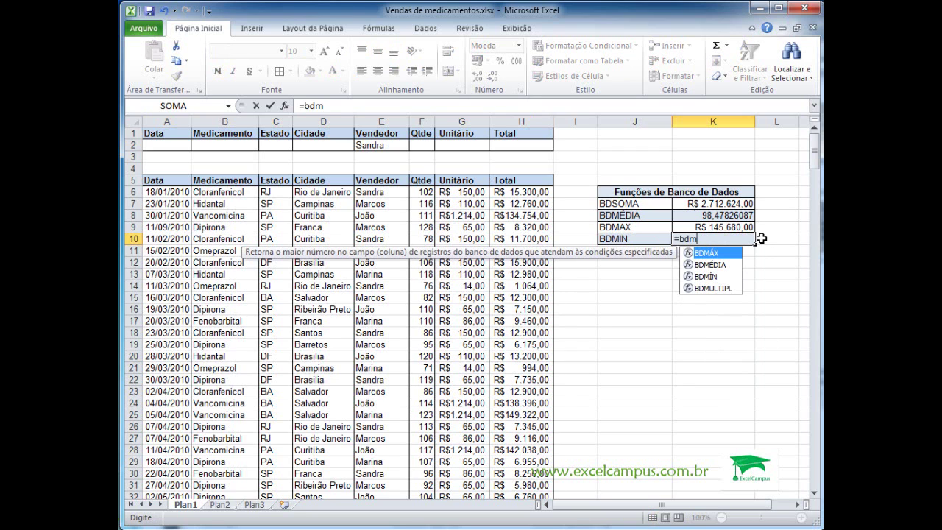
pyautogui.press('Down')
pyautogui.press('Down')
pyautogui.press('Tab')
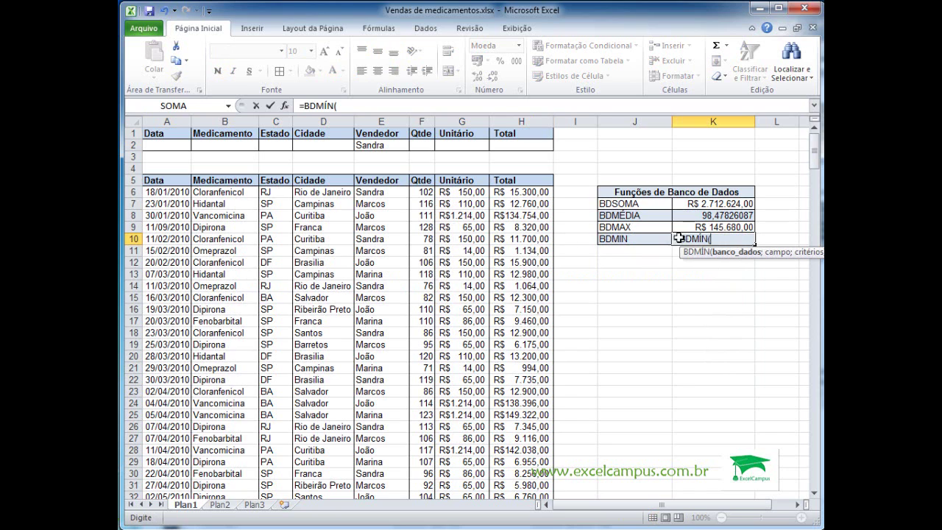
pyautogui.write('me')
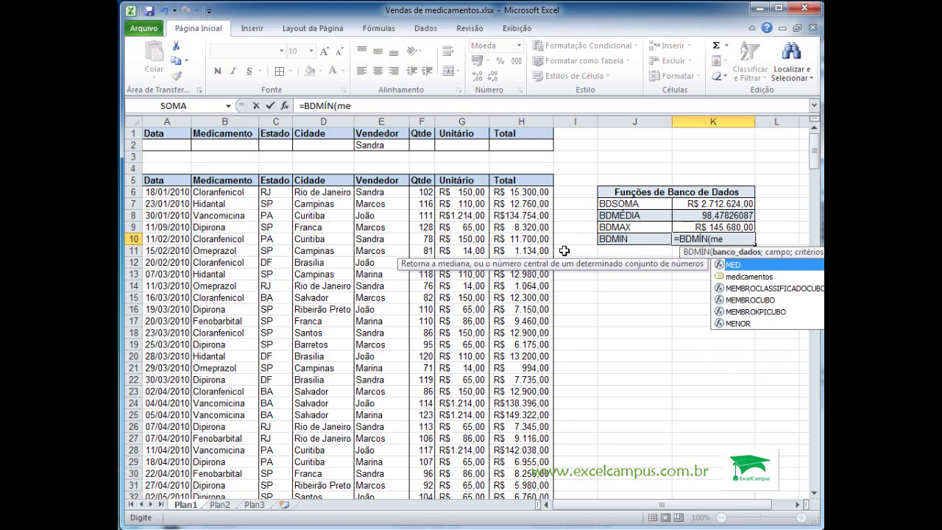
pyautogui.press('Down')
pyautogui.press('Tab')
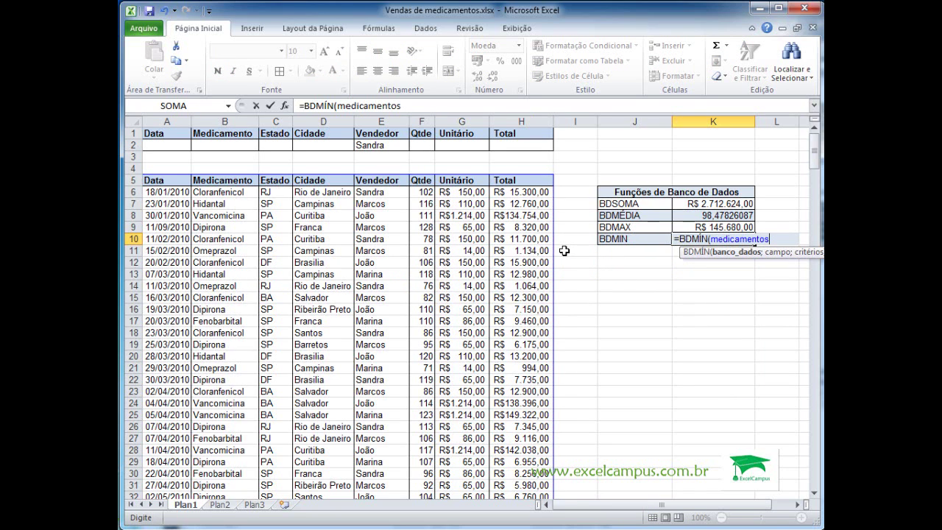
pyautogui.write(';')
pyautogui.click(520, 180)
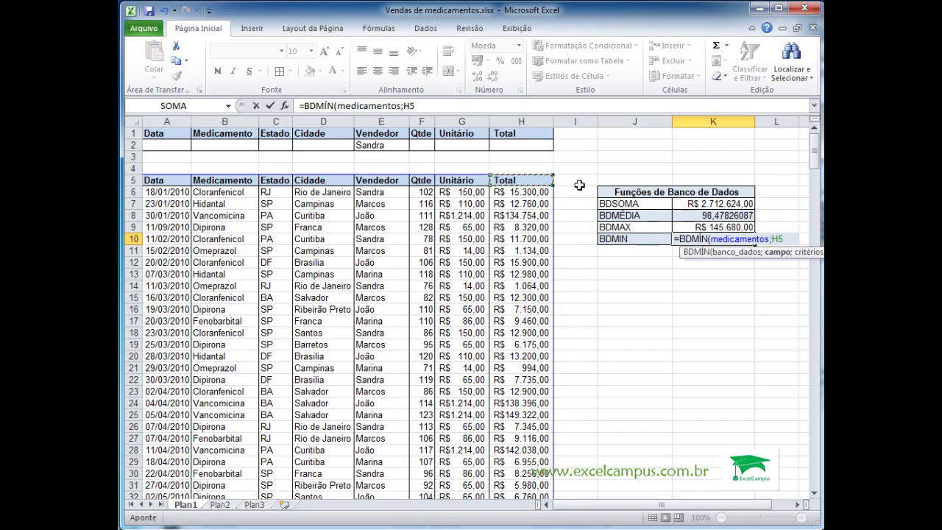
pyautogui.write(';')
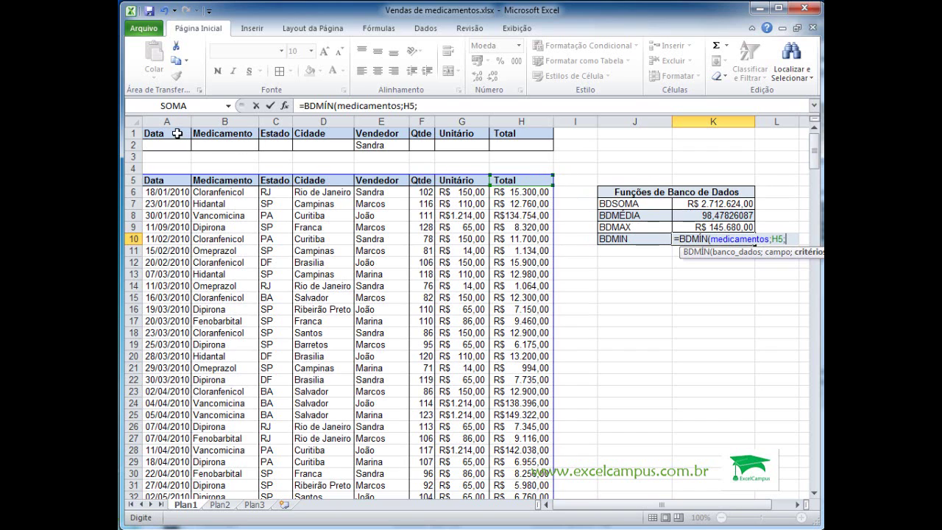
pyautogui.moveTo(178, 134); pyautogui.dragTo(564, 143)
pyautogui.write(')')
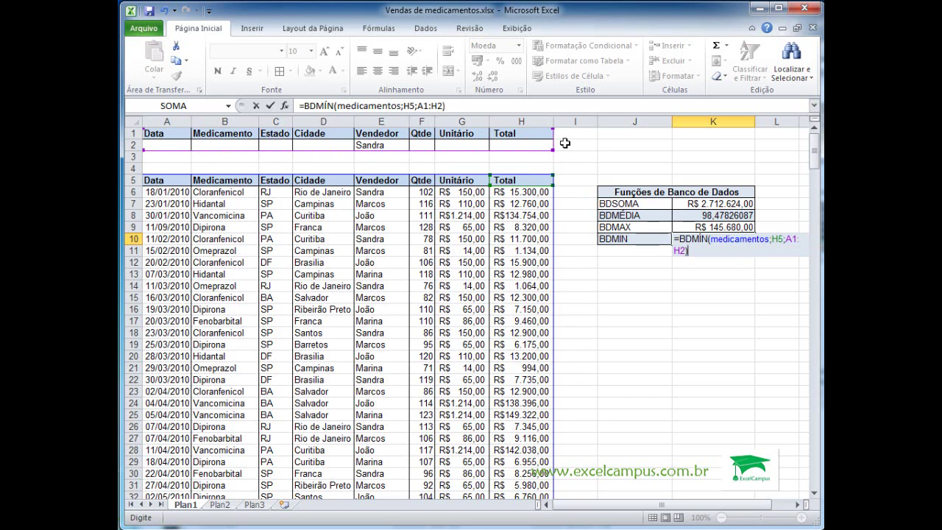
pyautogui.press('Return')
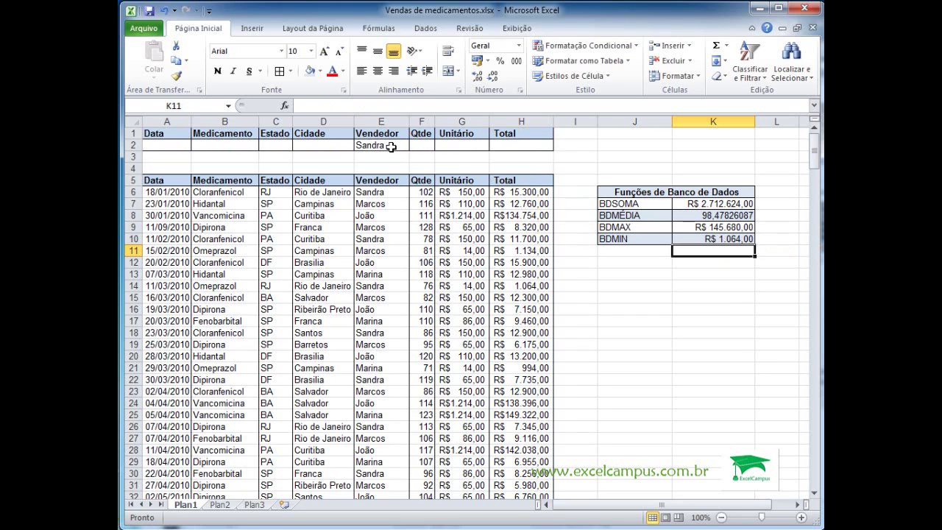
# Step: Review the database formulas in K7:K9 and replace the Vendedor criterion in E2 with the name of the seller listed in E13
pyautogui.click(735, 205)
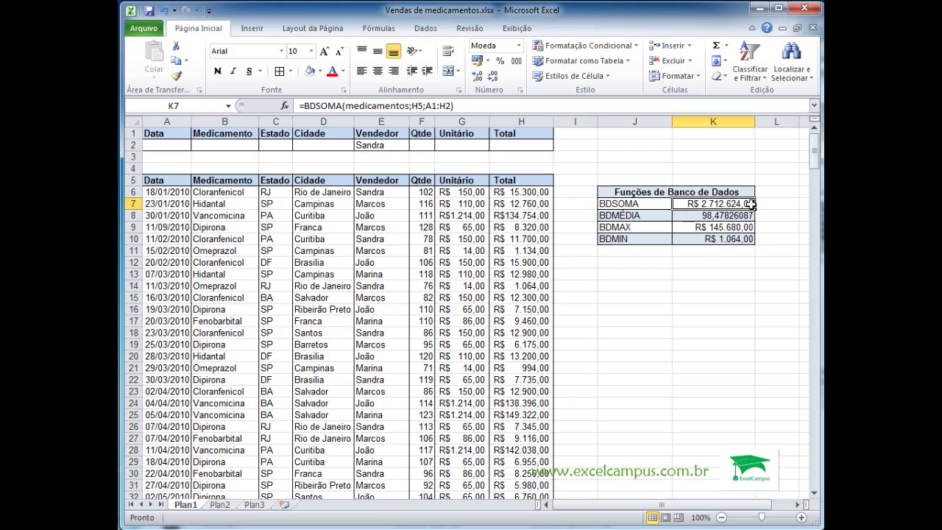
pyautogui.click(703, 214)
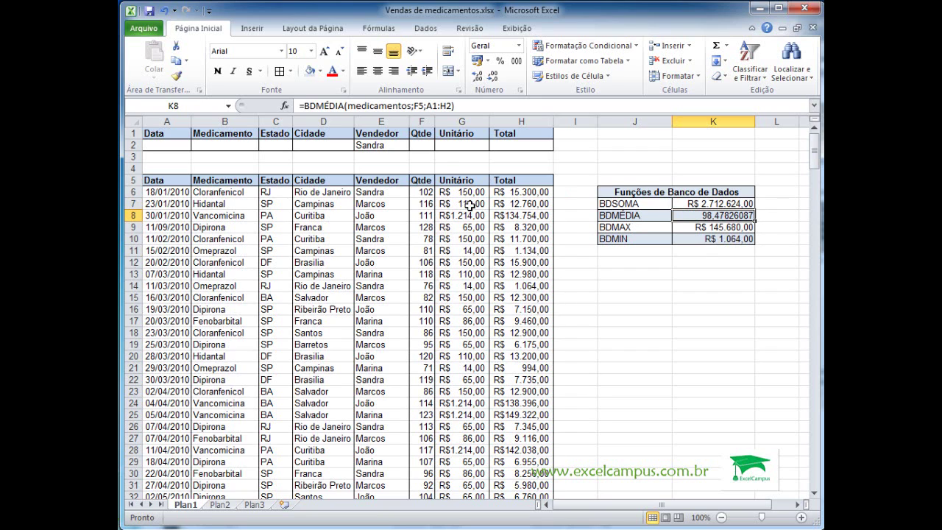
pyautogui.click(744, 230)
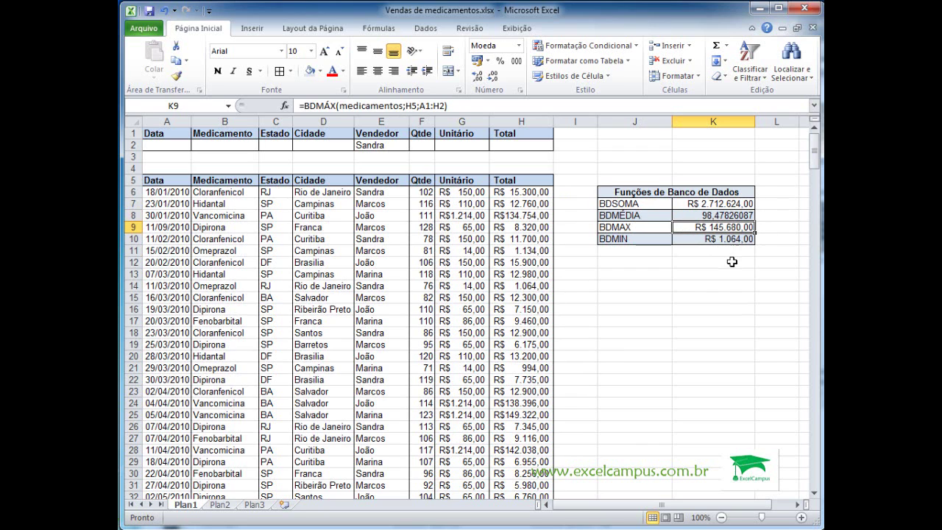
pyautogui.click(384, 147)
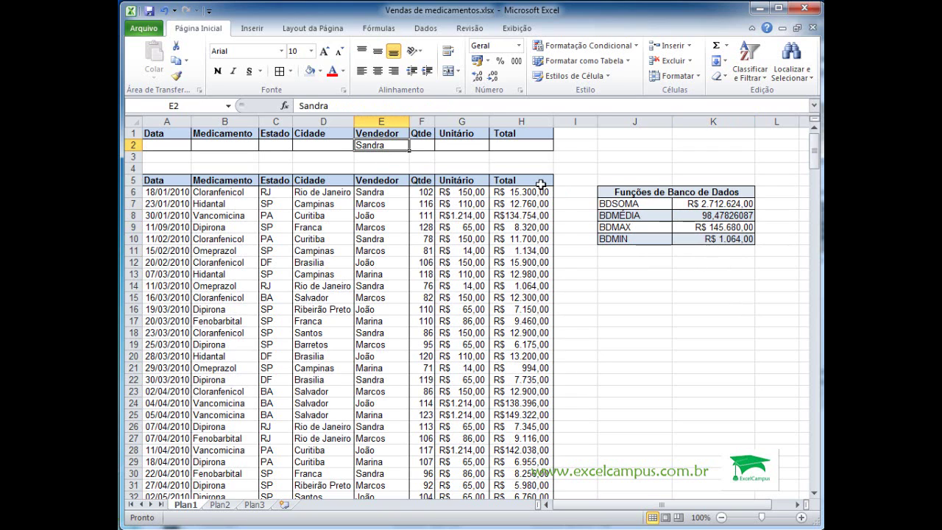
pyautogui.write('Maria')
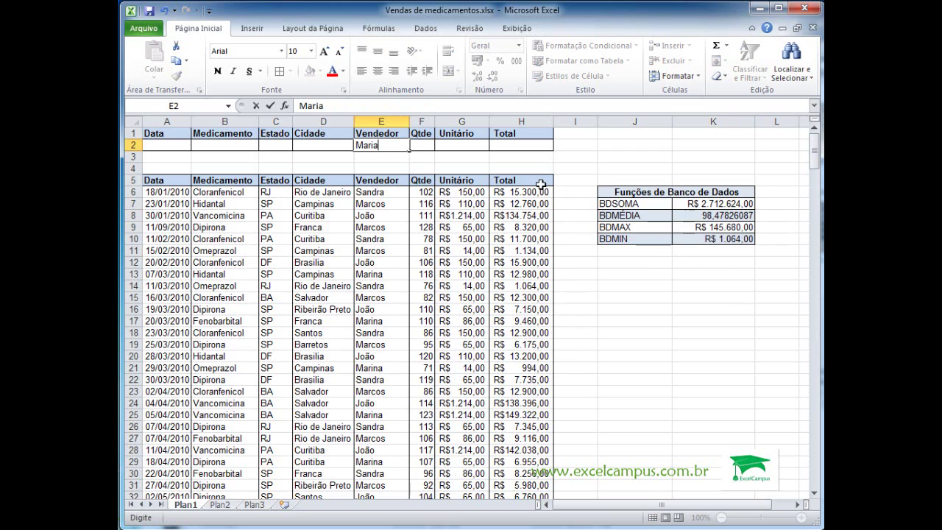
pyautogui.press('BackSpace')
pyautogui.write('na')
pyautogui.press('Return')
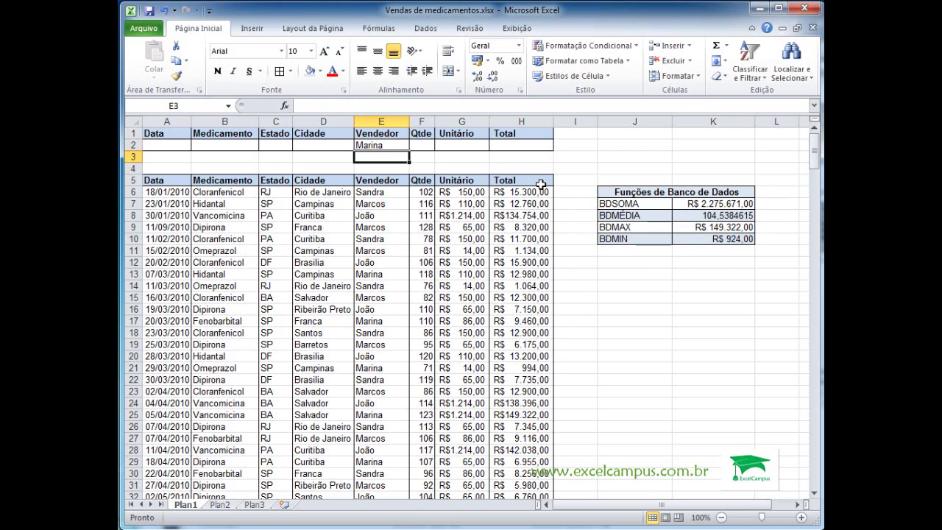